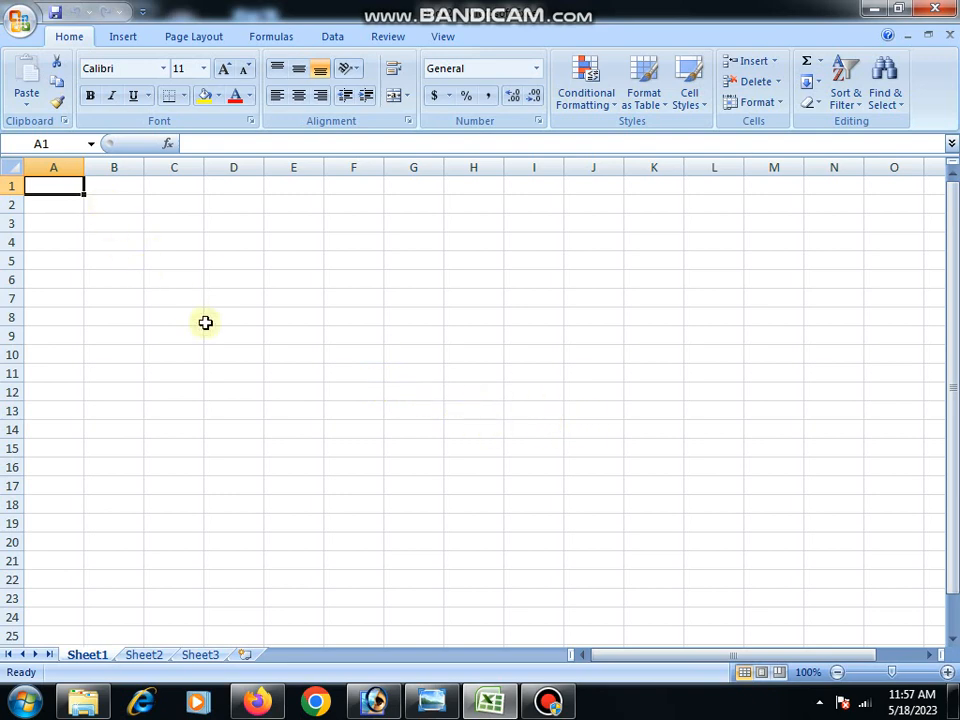
# Step: Open the recent workbook WORKS SALARY SHEET and dismiss the pop-up notifications
pyautogui.click(19, 27)
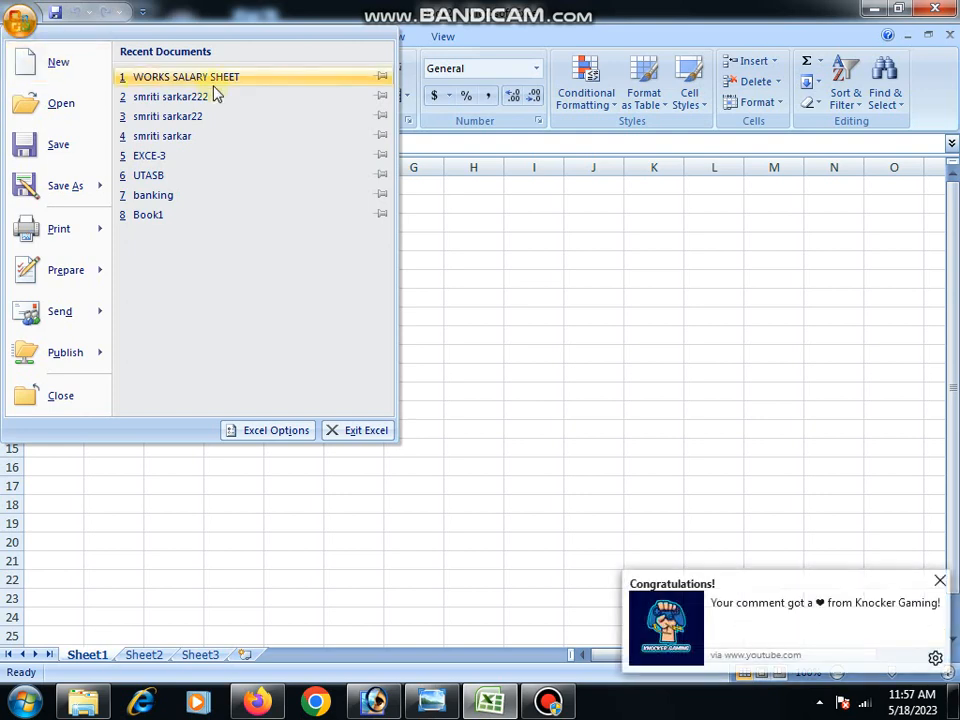
pyautogui.click(160, 78)
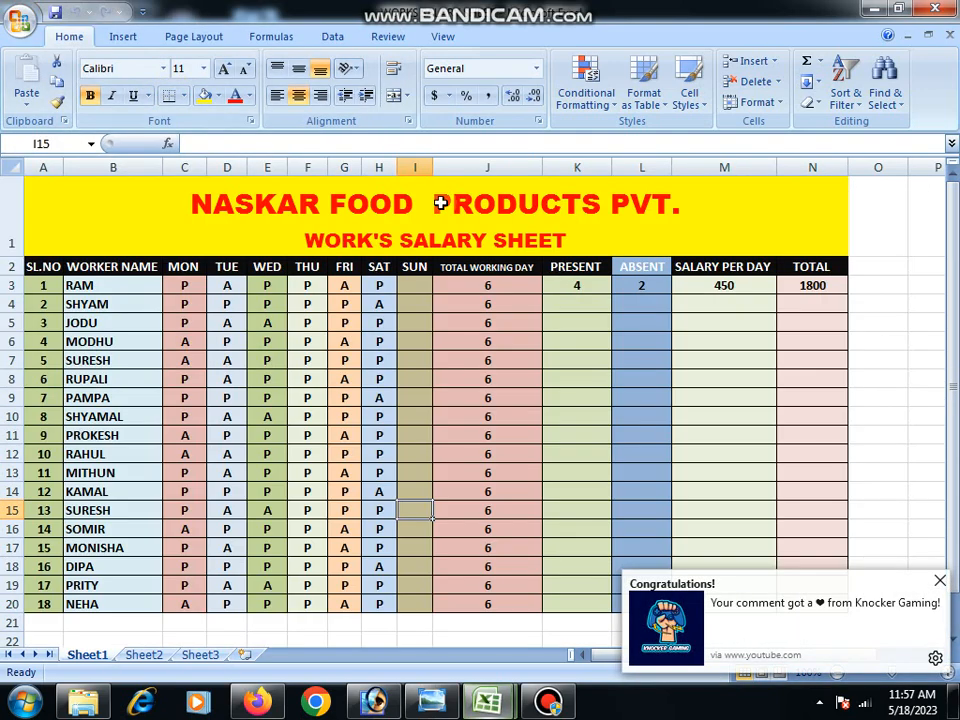
pyautogui.click(939, 583)
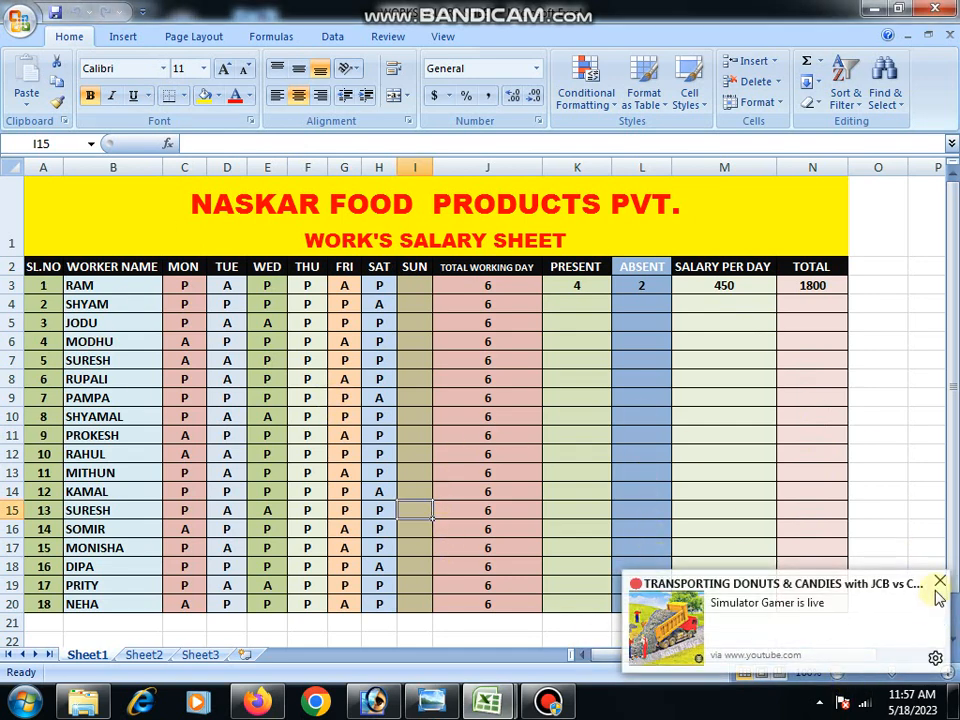
pyautogui.click(940, 582)
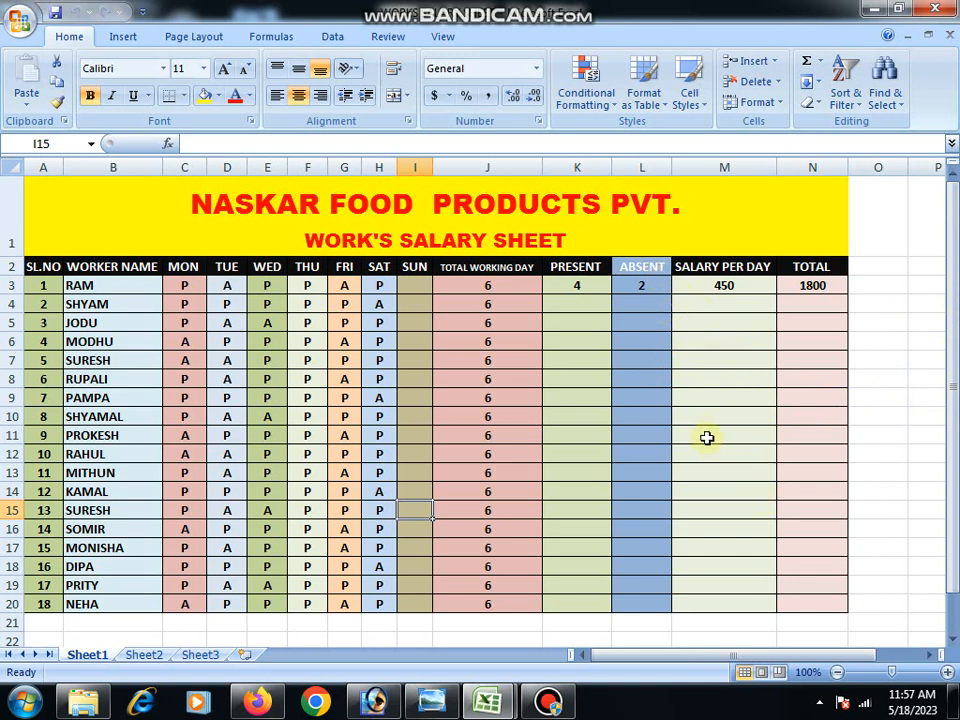
# Step: Check the salary sheet in print preview, close the preview and examine the dashed page-break lines on the worksheet
pyautogui.click(22, 24)
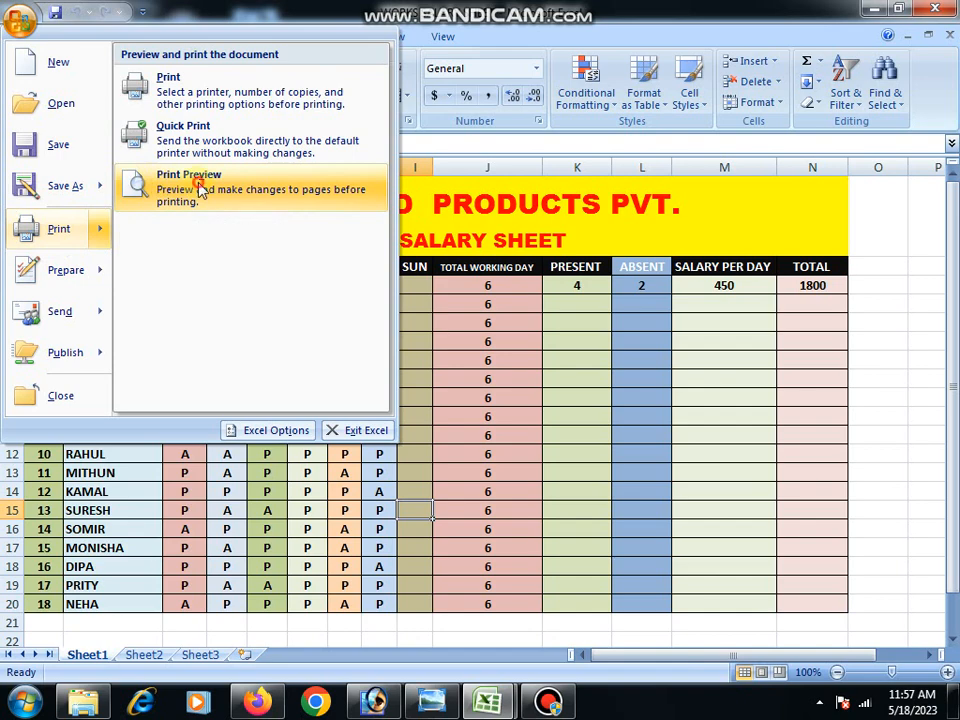
pyautogui.click(200, 190)
pyautogui.scroll(-8, 481, 425)
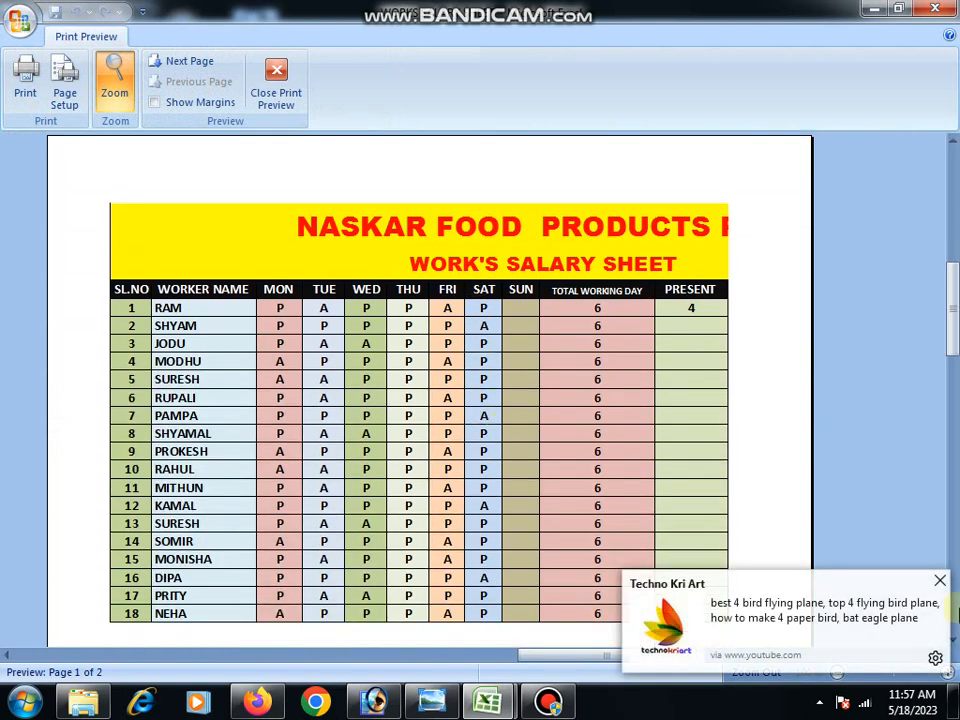
pyautogui.click(939, 580)
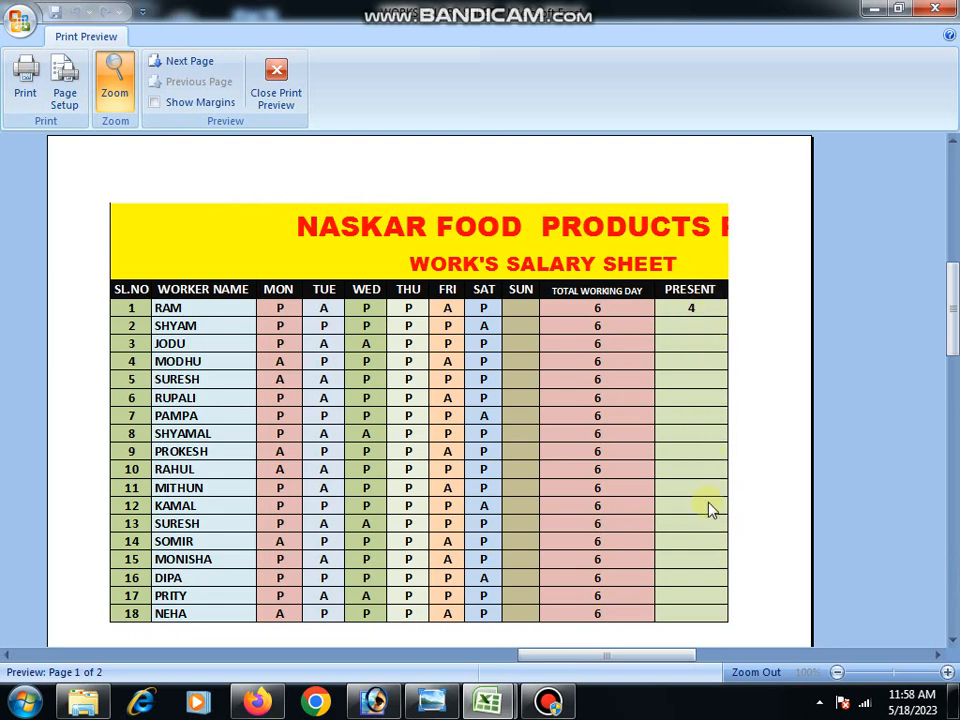
pyautogui.click(275, 85)
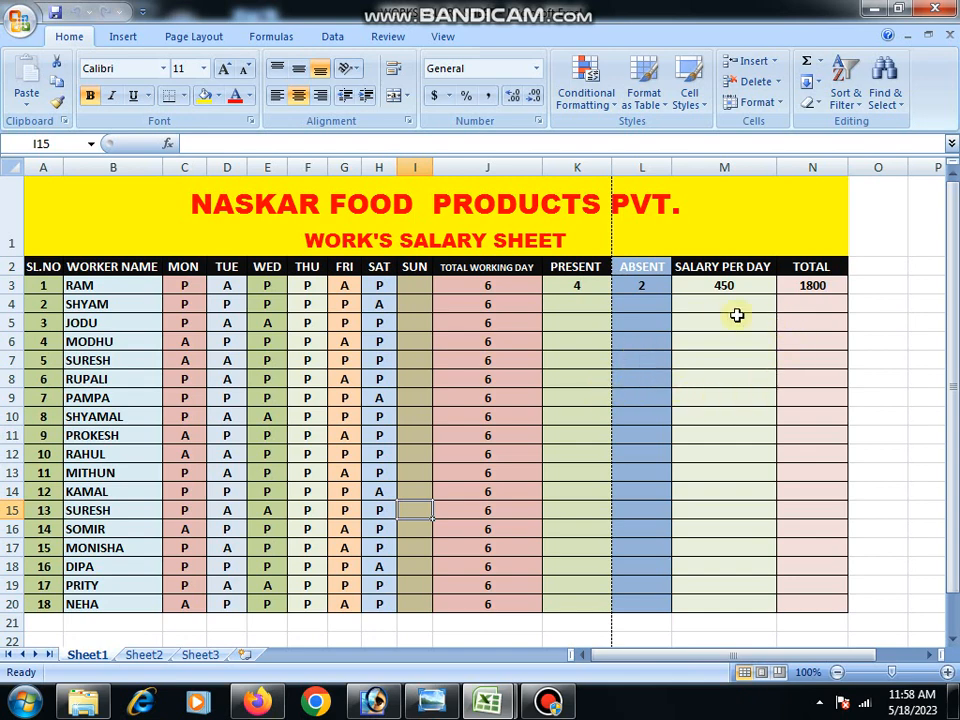
pyautogui.scroll(-2, 467, 508)
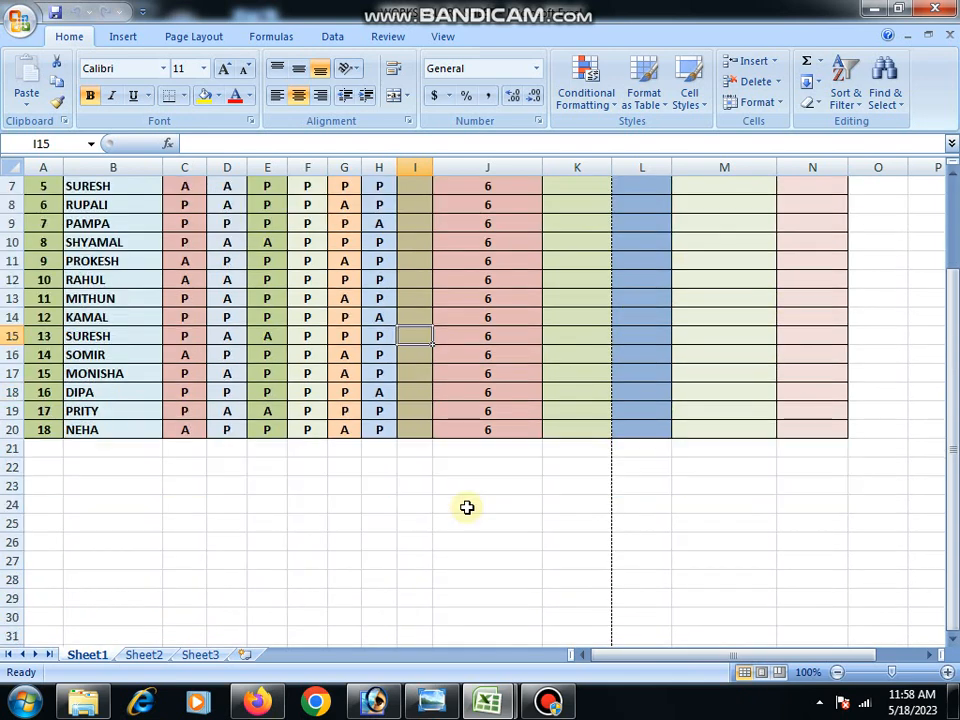
pyautogui.scroll(2, 482, 465)
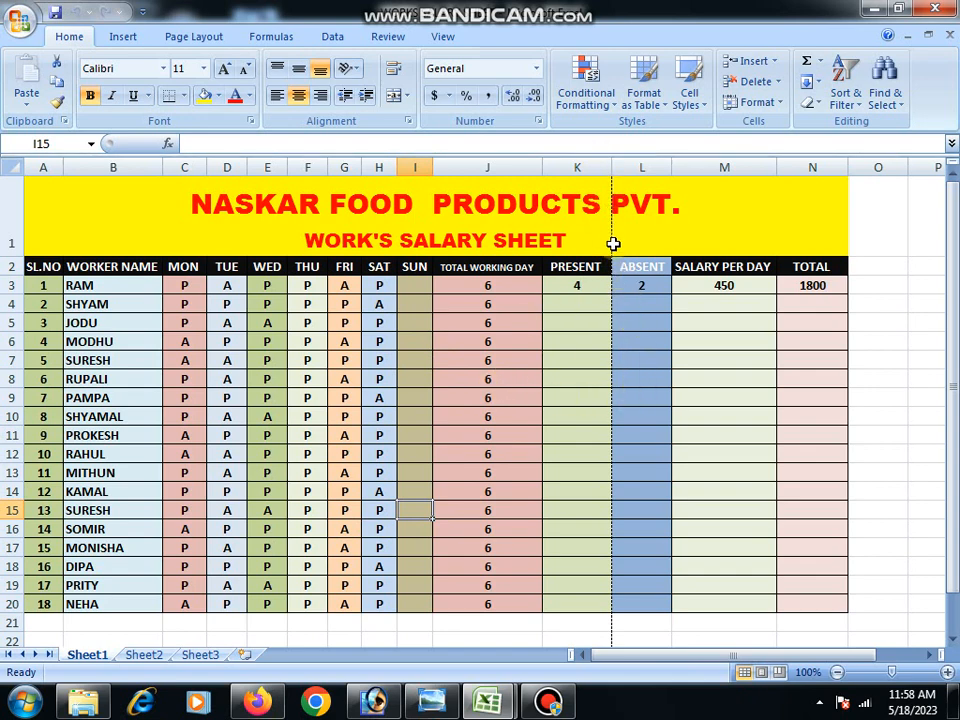
pyautogui.scroll(-3, 608, 574)
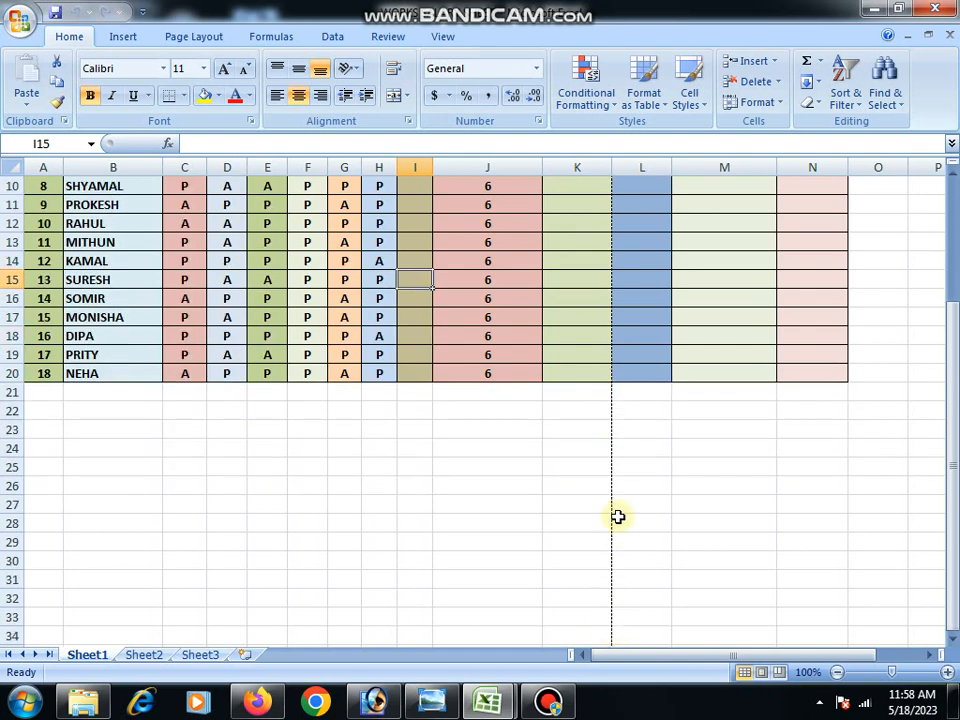
pyautogui.scroll(-5, 617, 591)
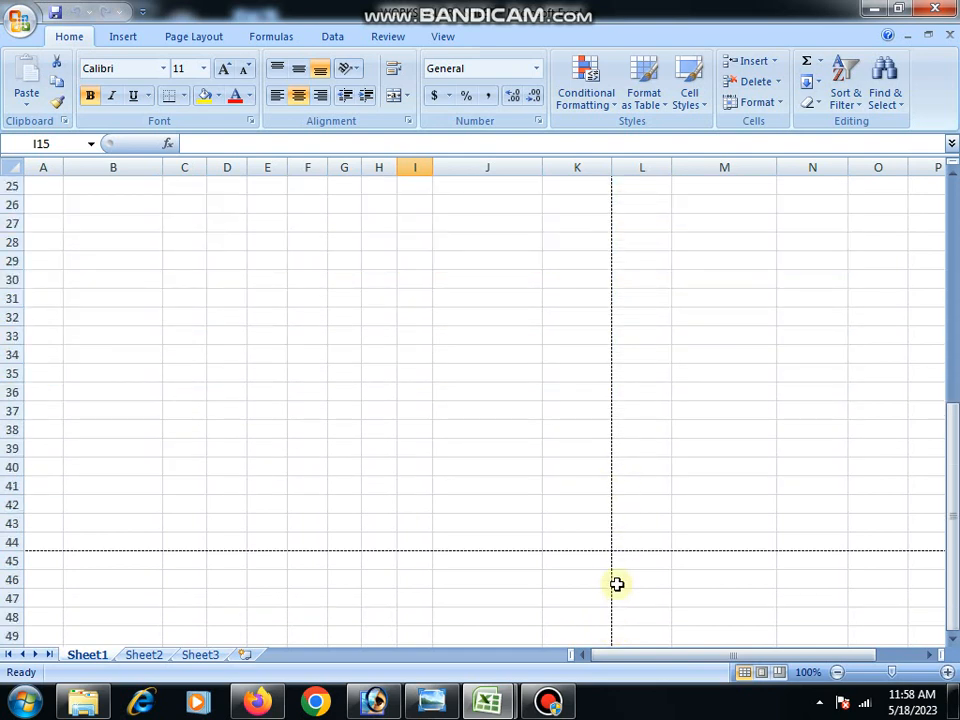
pyautogui.scroll(8, 78, 442)
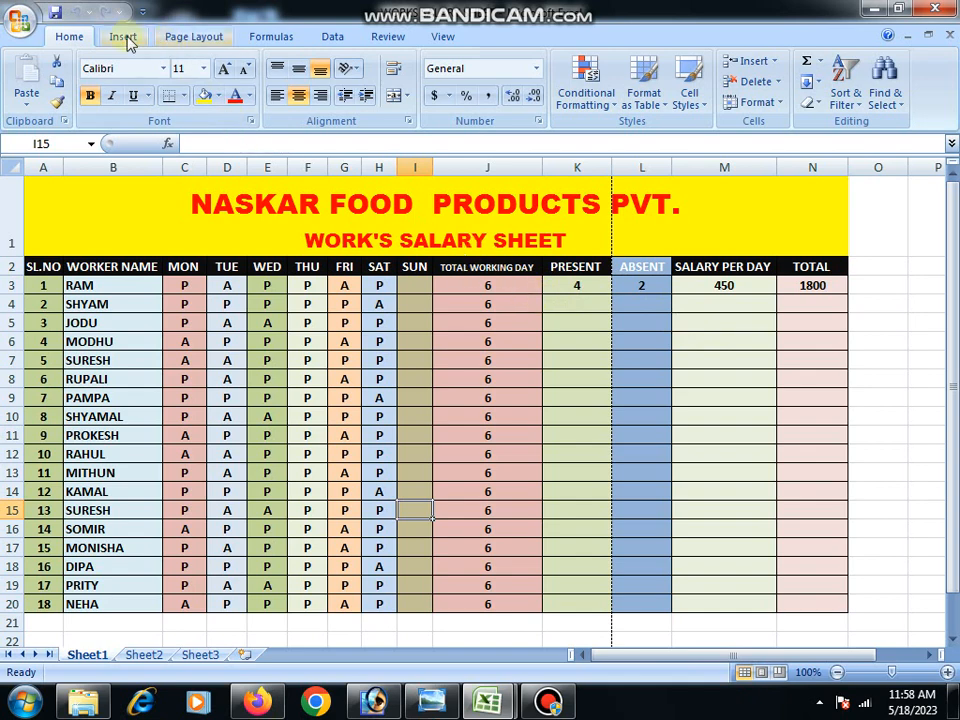
# Step: Reopen the print preview and check which salary sheet columns fit on the first page
pyautogui.click(23, 38)
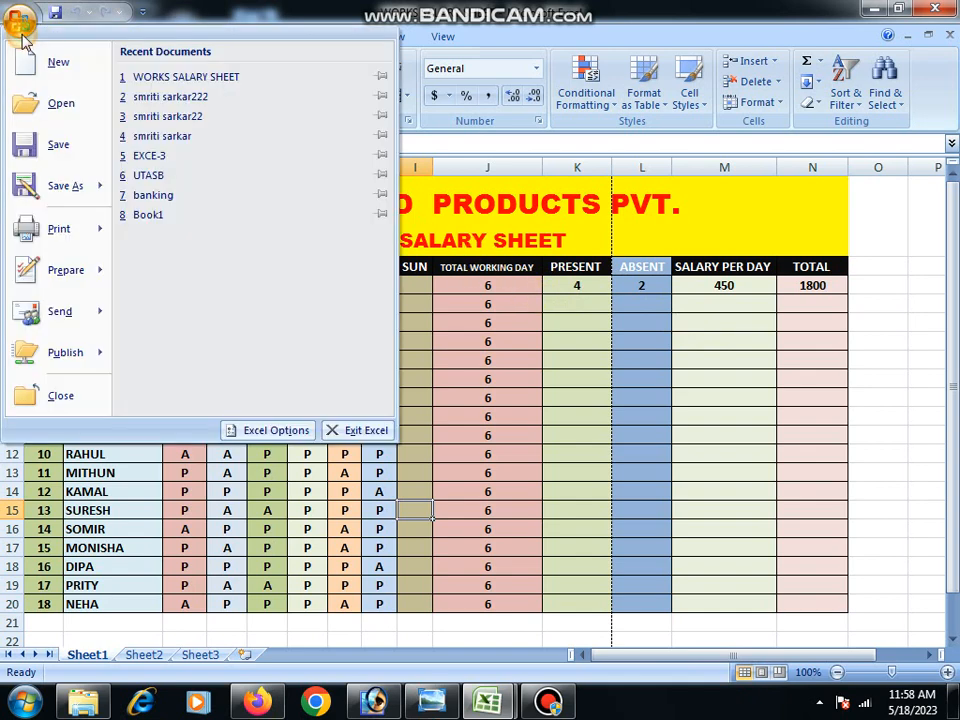
pyautogui.moveTo(45, 232)
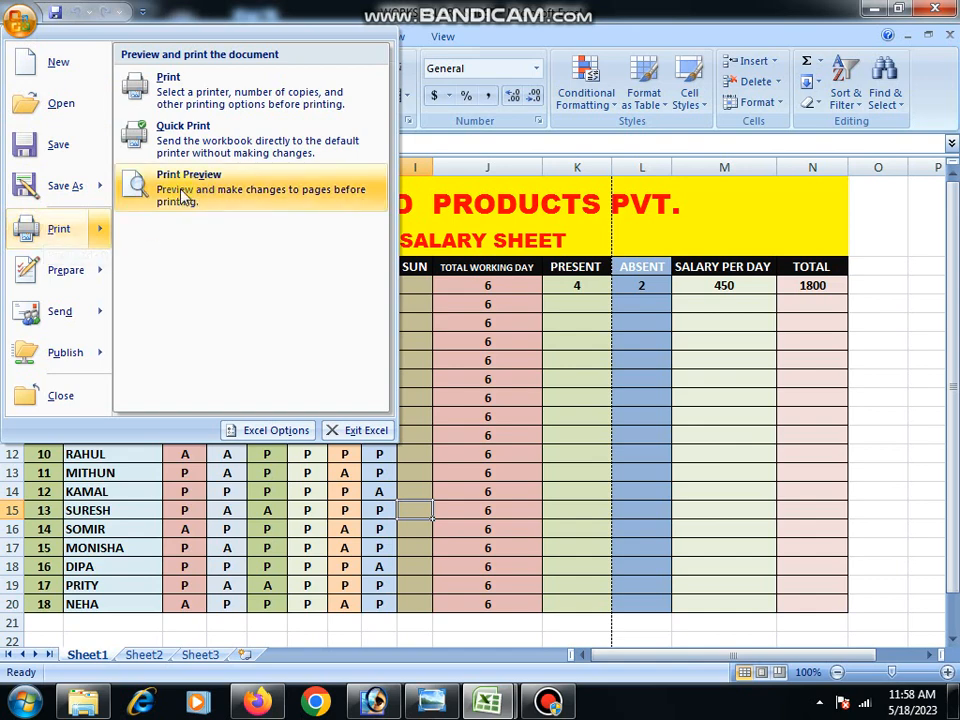
pyautogui.click(213, 191)
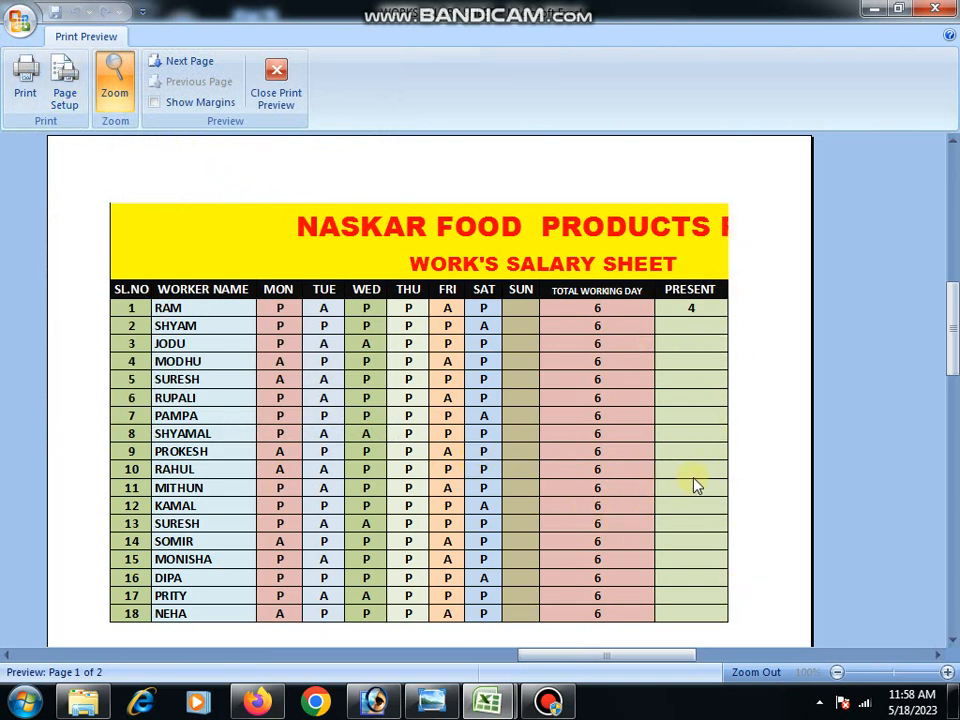
pyautogui.scroll(-7, 697, 484)
pyautogui.scroll(3, 697, 457)
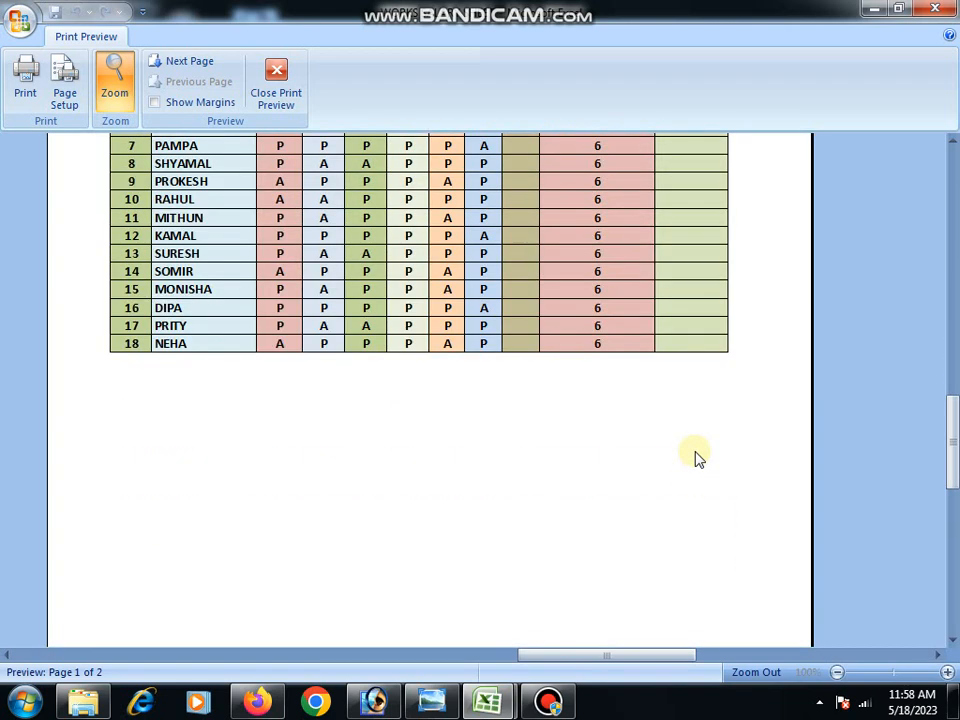
pyautogui.scroll(5, 697, 457)
# Step: Set the page orientation to Landscape and check the salary sheet's fit in the preview
pyautogui.click(64, 94)
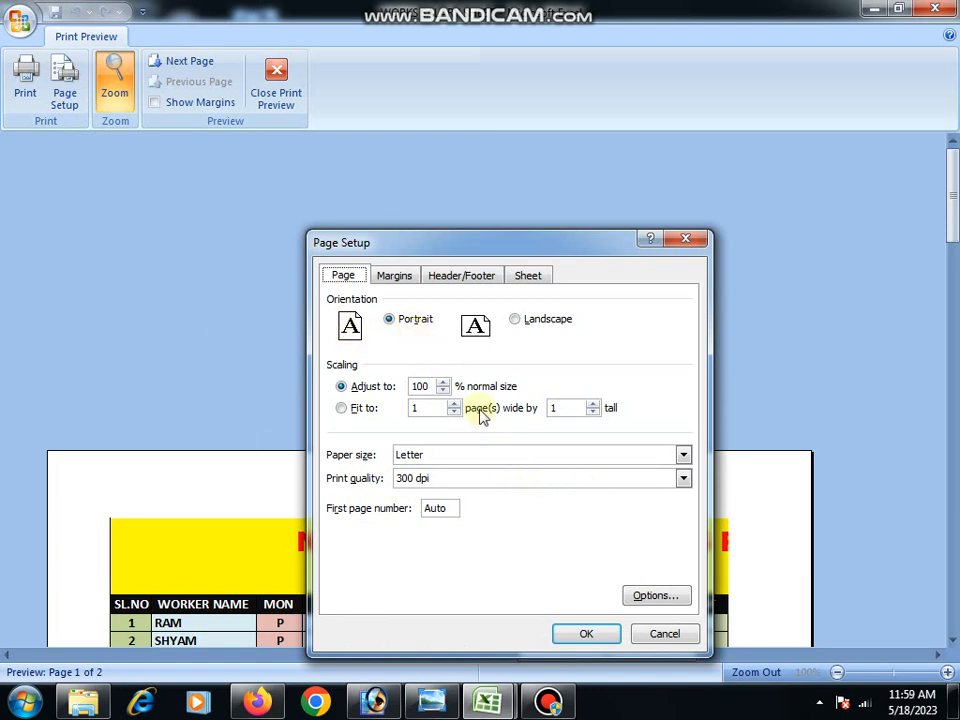
pyautogui.click(515, 321)
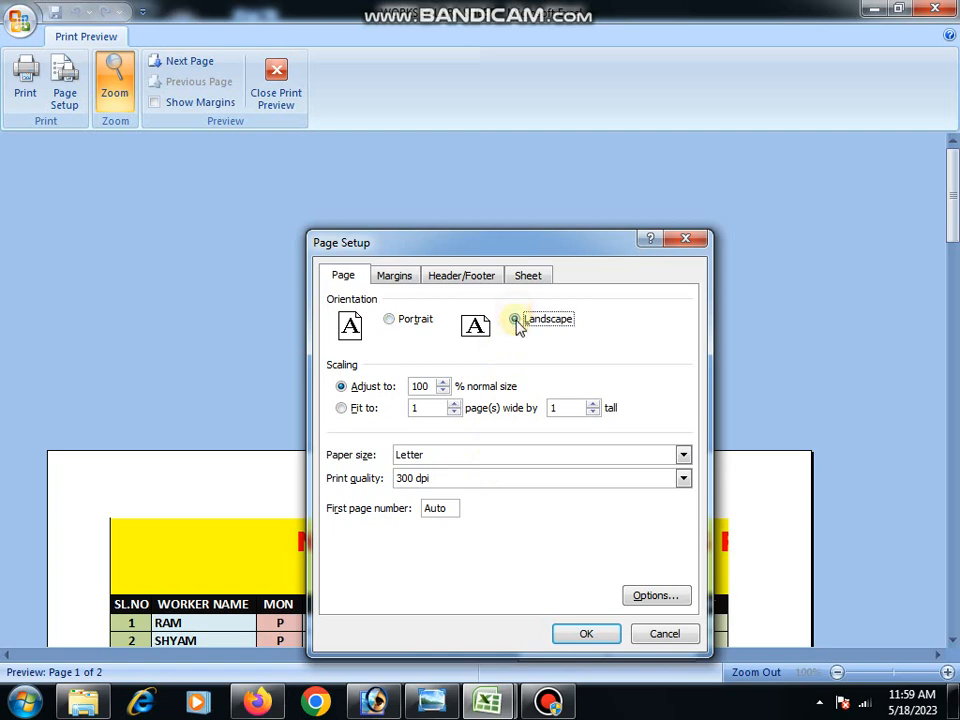
pyautogui.click(580, 638)
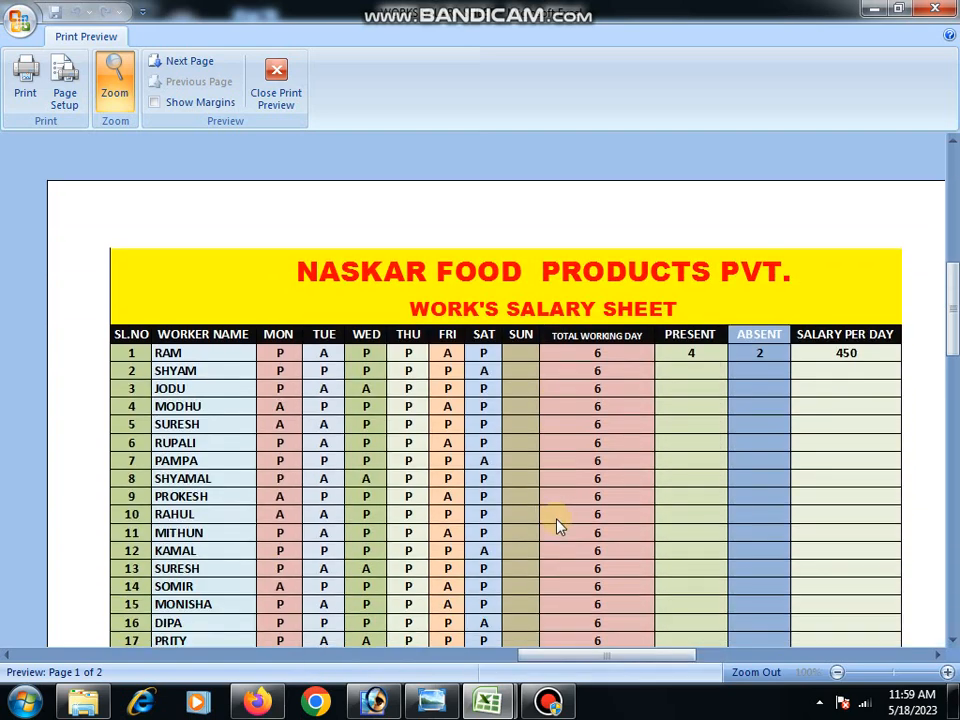
pyautogui.scroll(-1, 557, 523)
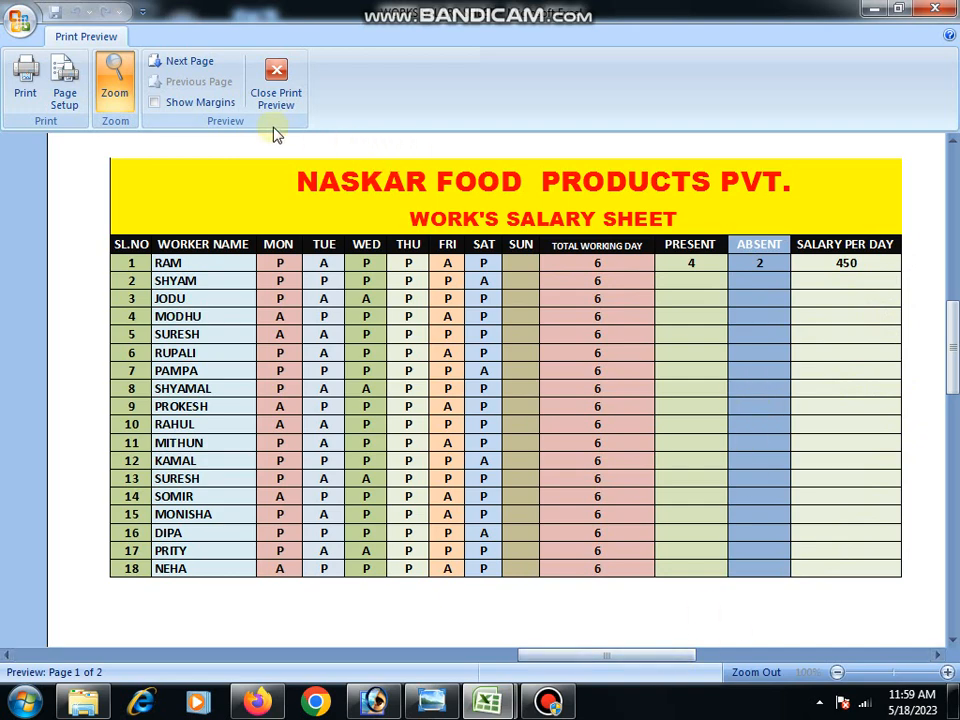
# Step: Set the page orientation to Portrait with scaling at 80% of normal size, and check the preview
pyautogui.click(64, 100)
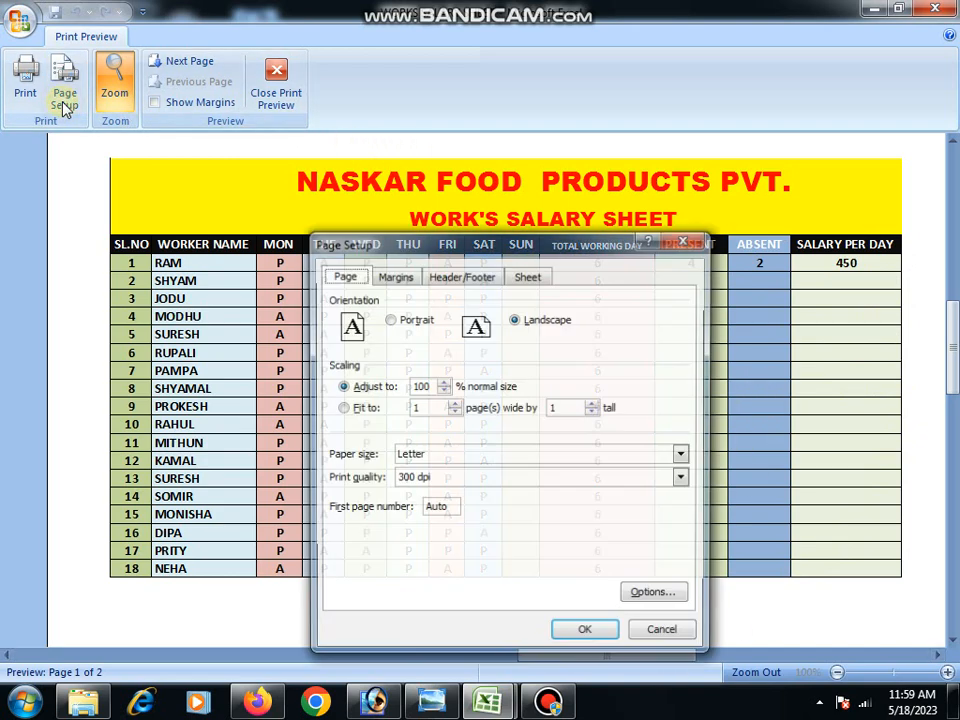
pyautogui.click(389, 320)
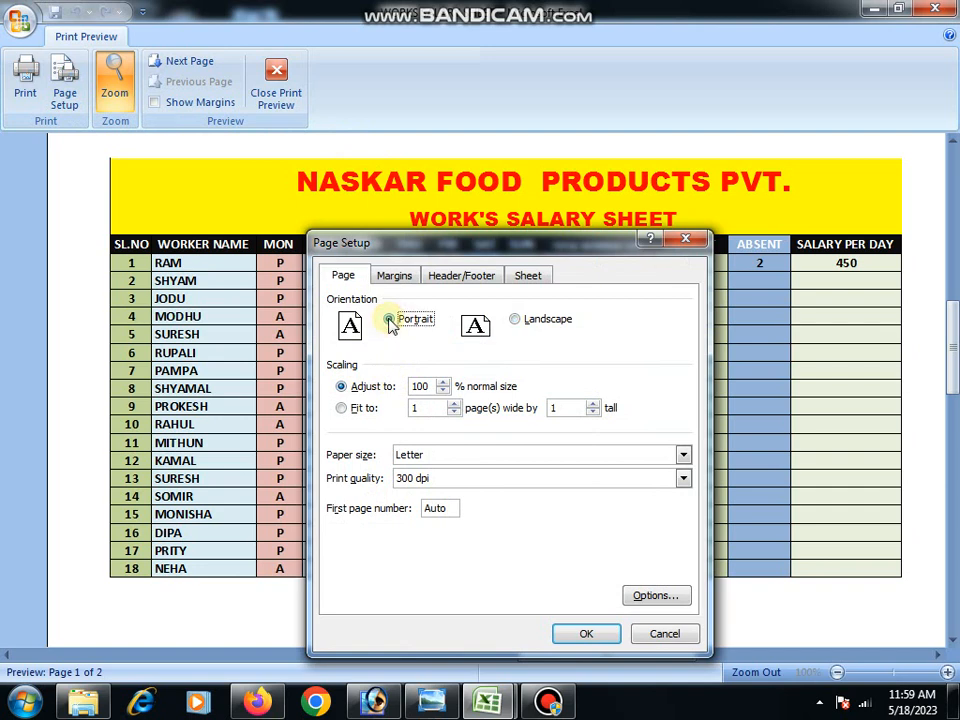
pyautogui.click(442, 391)
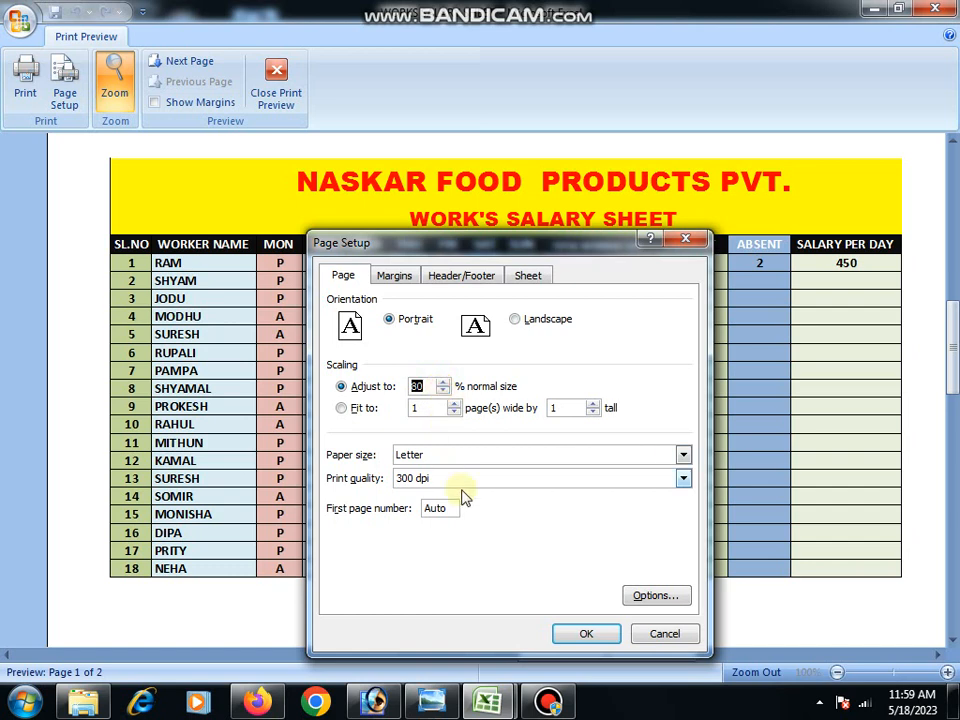
pyautogui.click(582, 633)
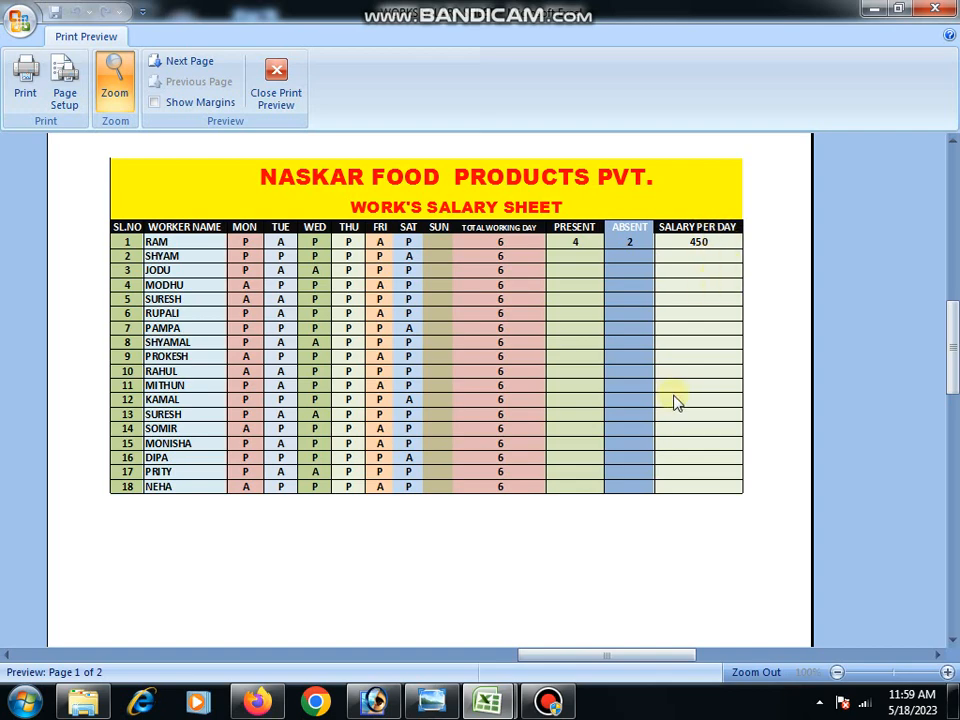
pyautogui.scroll(1, 675, 402)
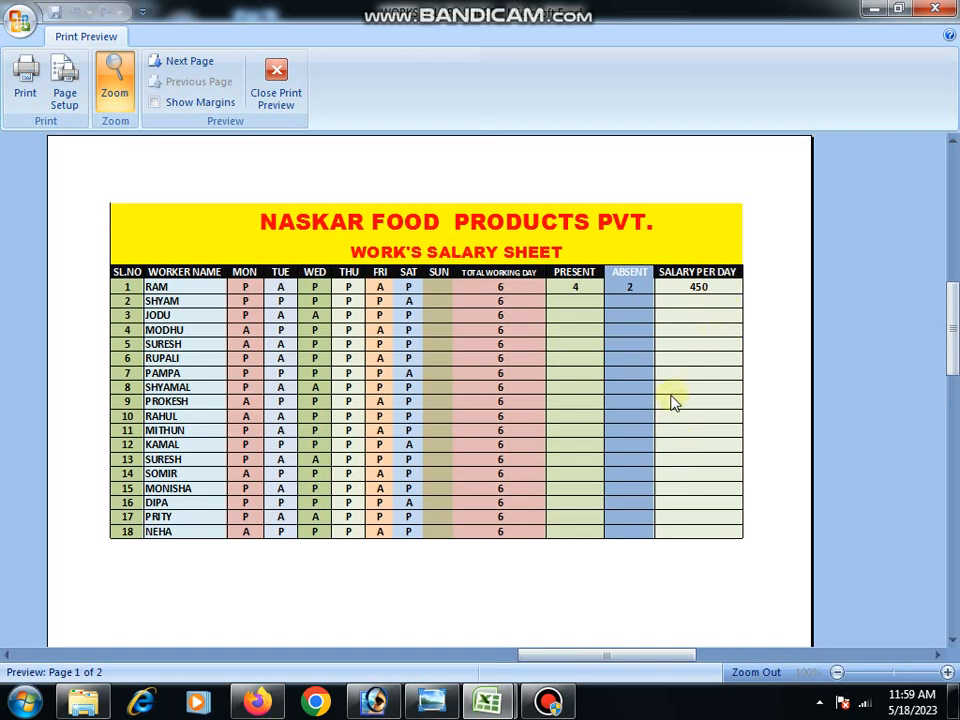
# Step: Reduce the page scaling to 70% of normal size
pyautogui.click(66, 94)
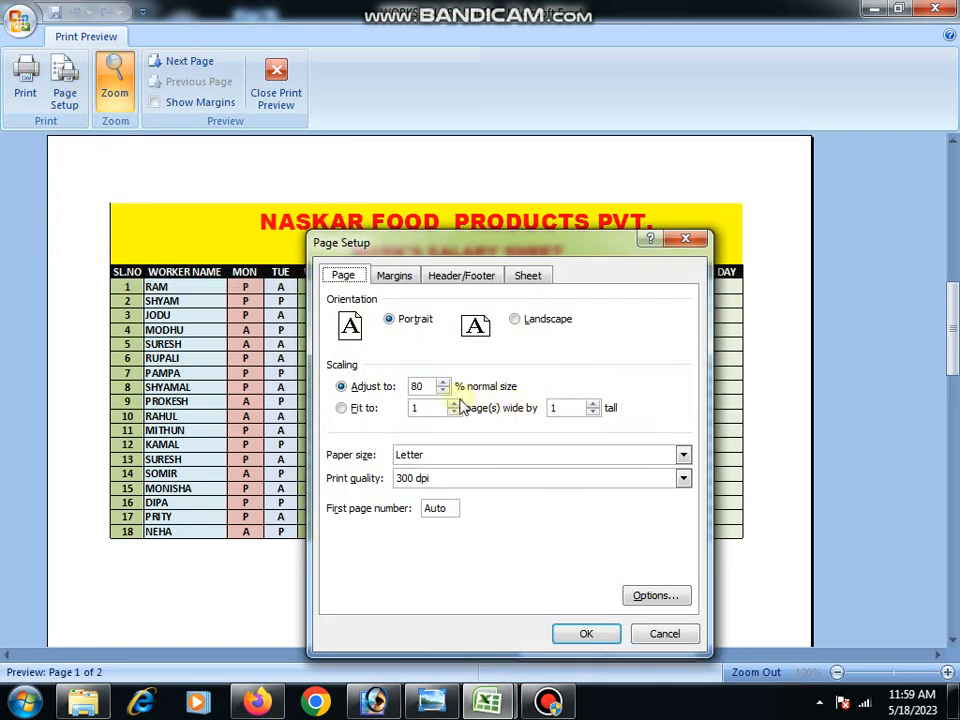
pyautogui.click(443, 390)
pyautogui.click(443, 390)
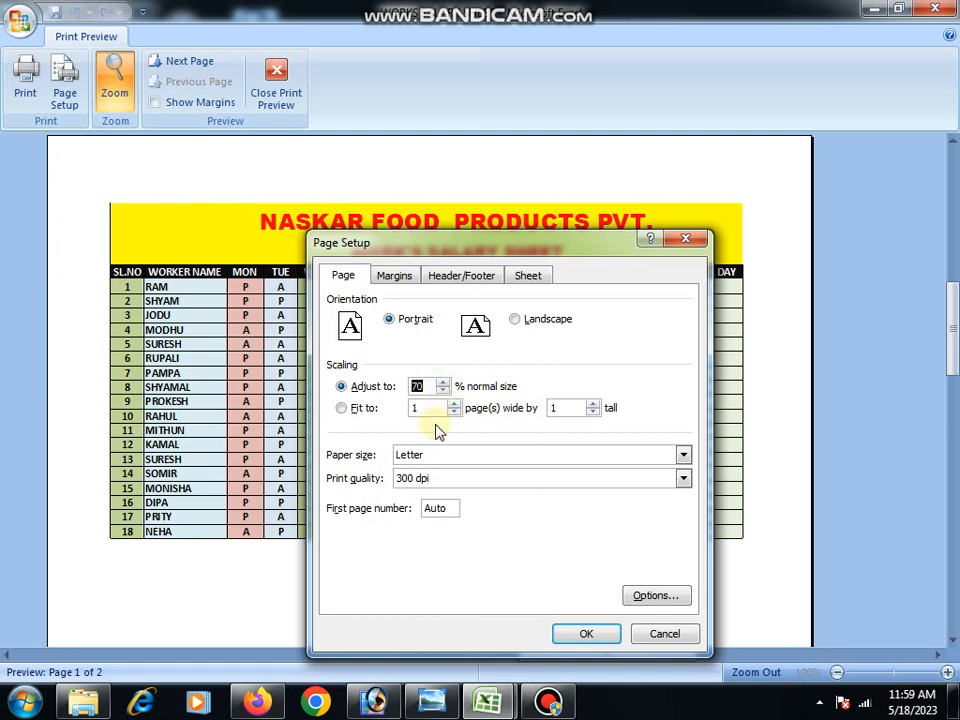
pyautogui.click(590, 634)
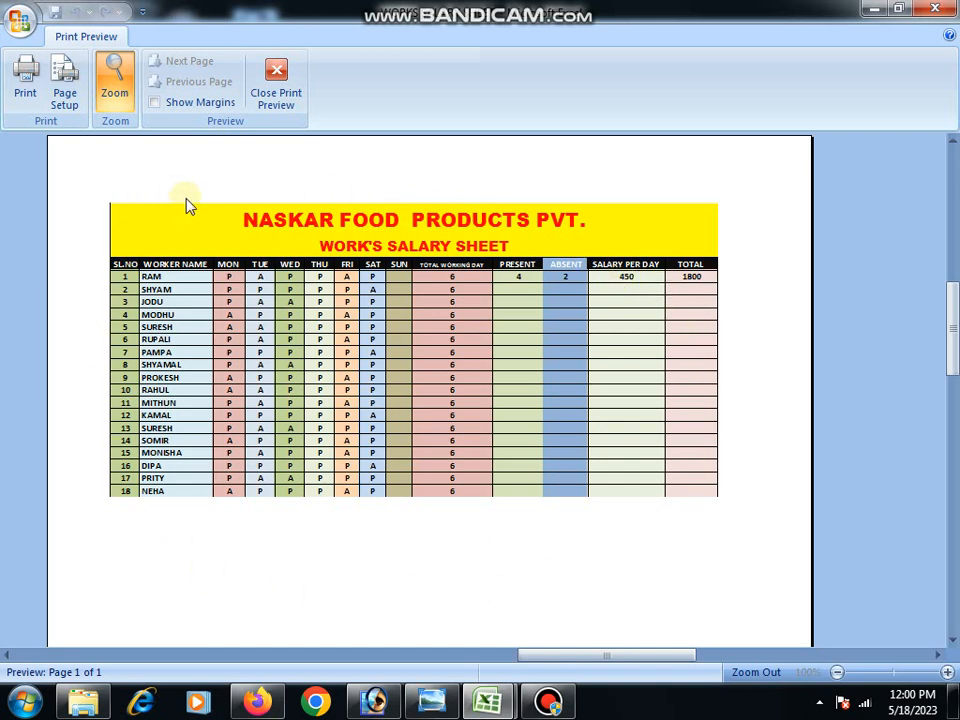
# Step: Open the print settings from the preview and choose Send To OneNote 2007 as the printer
pyautogui.click(26, 102)
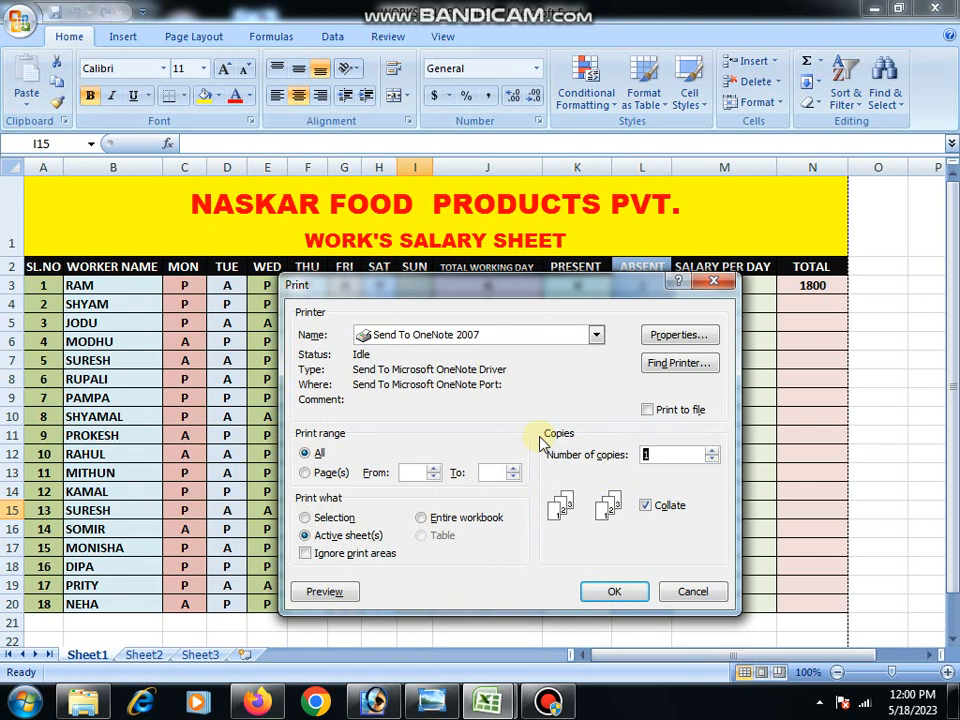
pyautogui.click(596, 336)
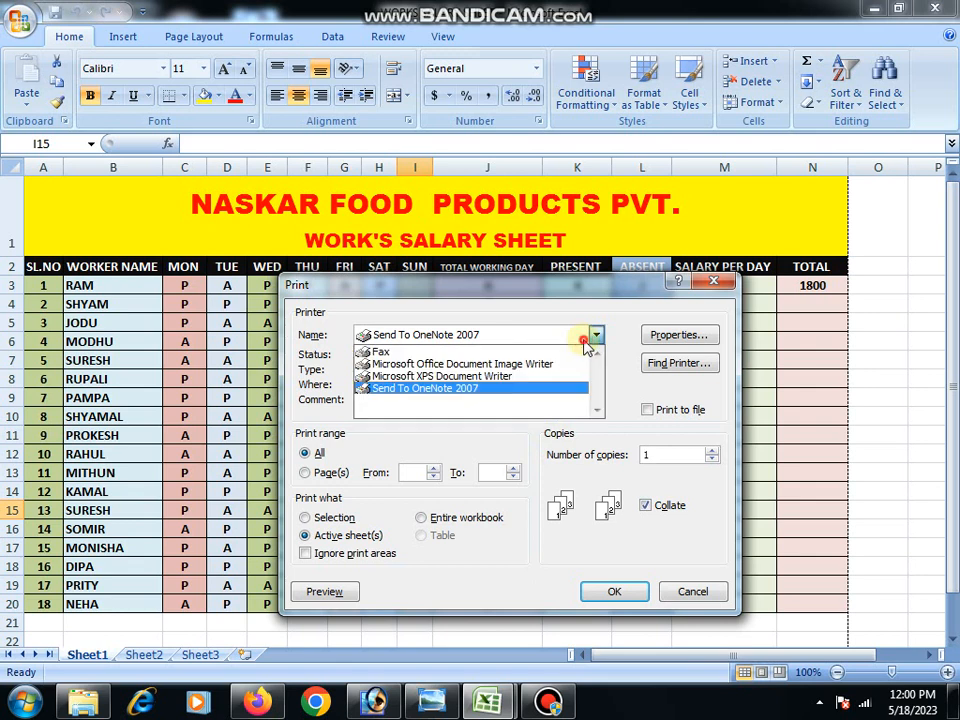
pyautogui.click(466, 390)
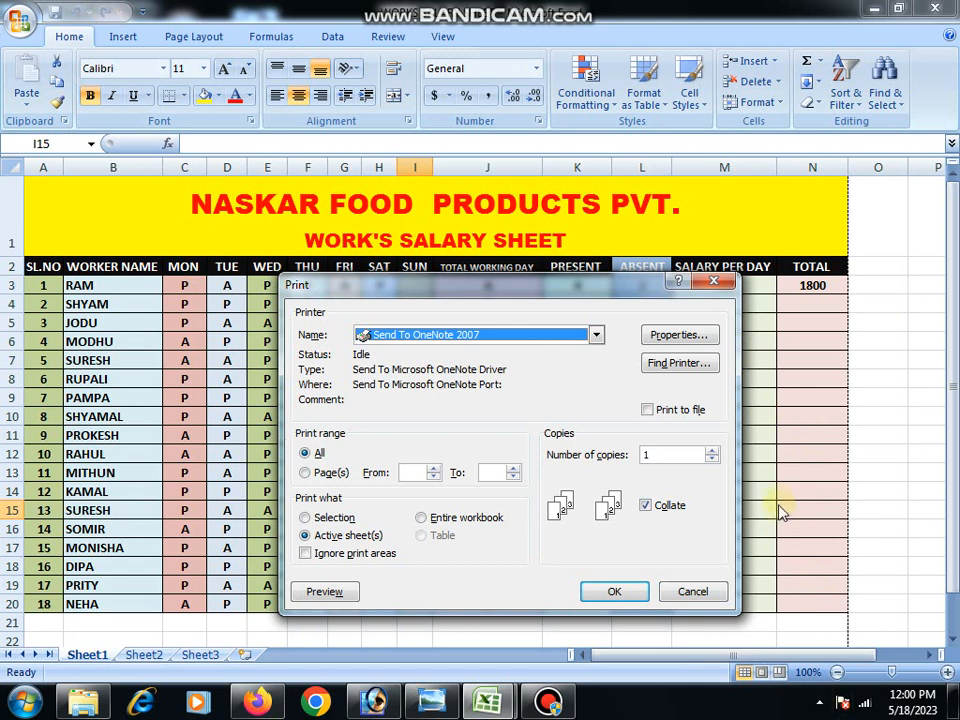
# Step: Set the print range to pages 3 to 8
pyautogui.click(301, 454)
pyautogui.click(306, 473)
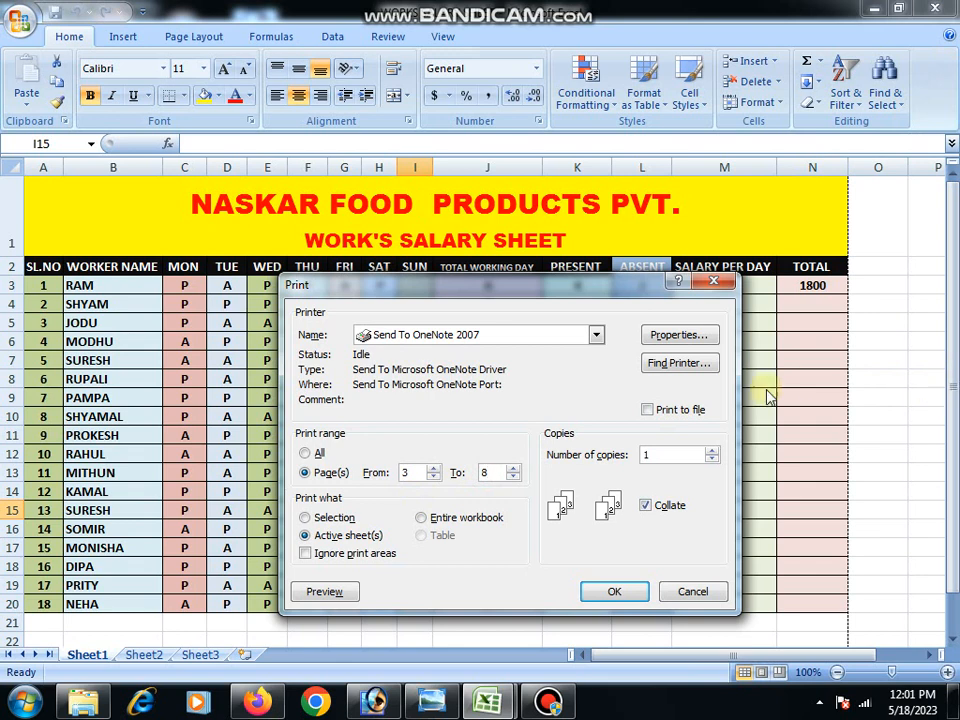
pyautogui.click(487, 484)
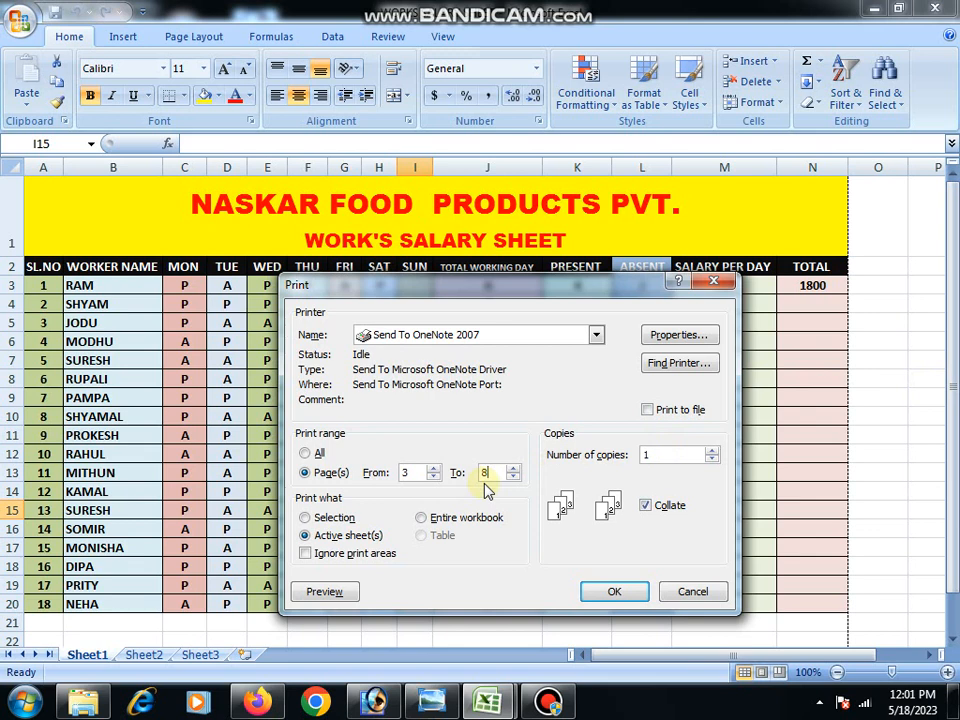
pyautogui.click(620, 593)
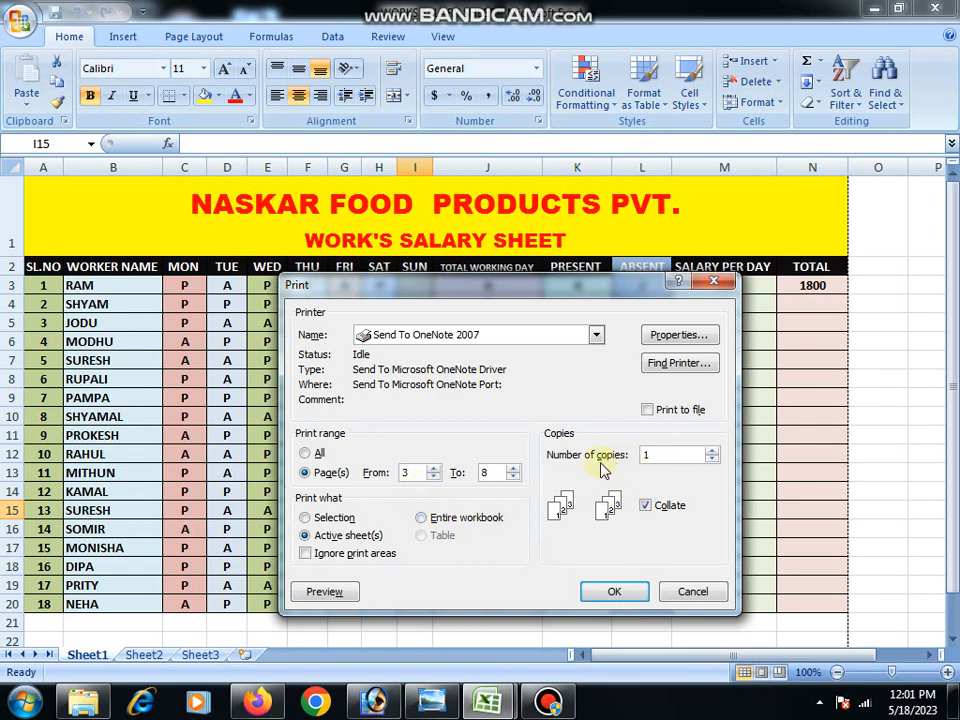
# Step: Set the number of copies to 2 and cancel the print settings without printing
pyautogui.click(713, 451)
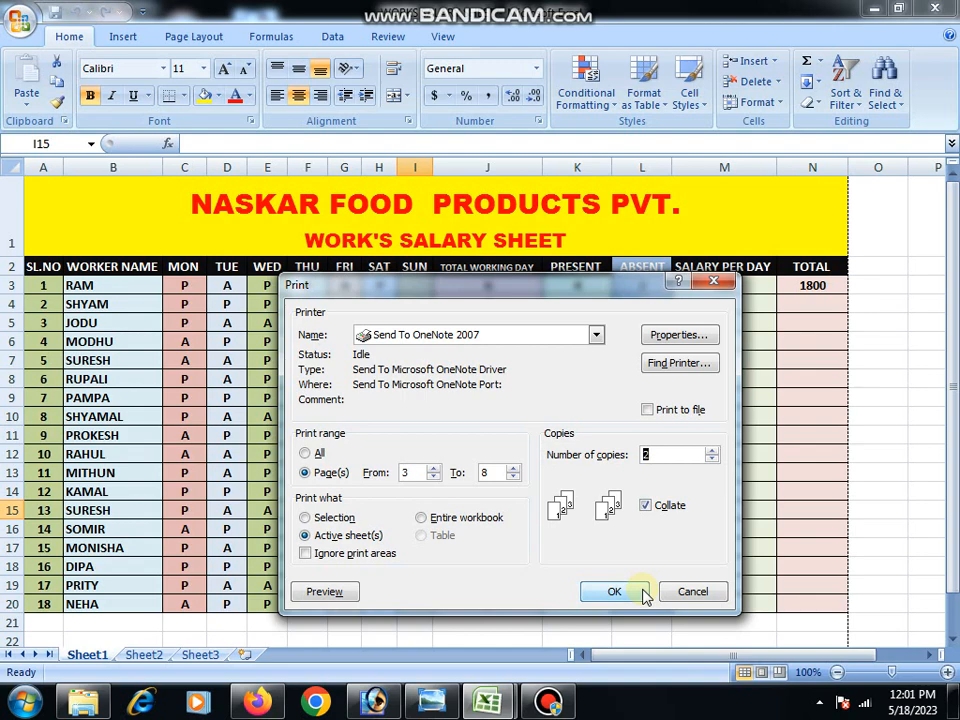
pyautogui.click(714, 594)
# Step: Examine where the dashed page-break line runs beside and below the salary table
pyautogui.scroll(-4, 760, 438)
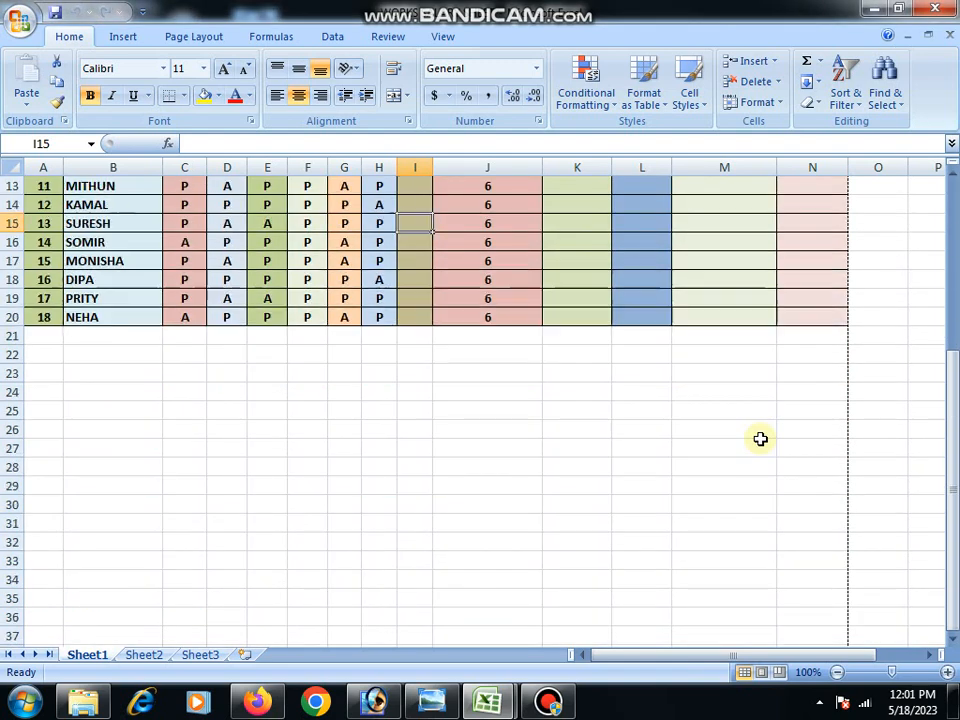
pyautogui.scroll(4, 760, 438)
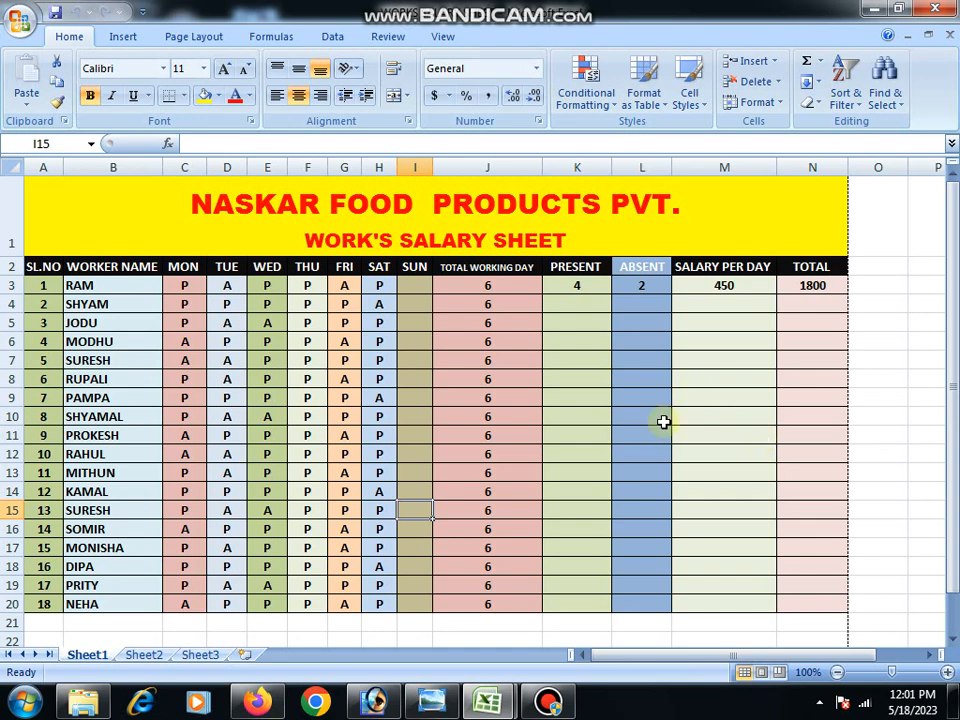
pyautogui.scroll(-8, 790, 378)
pyautogui.scroll(-5, 790, 378)
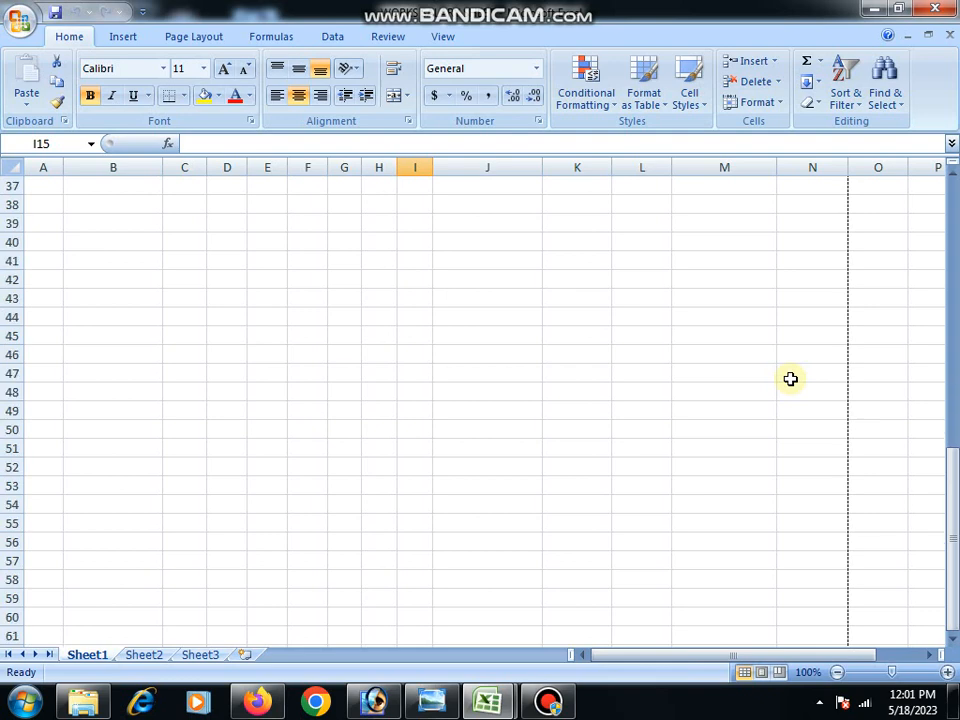
pyautogui.scroll(13, 790, 378)
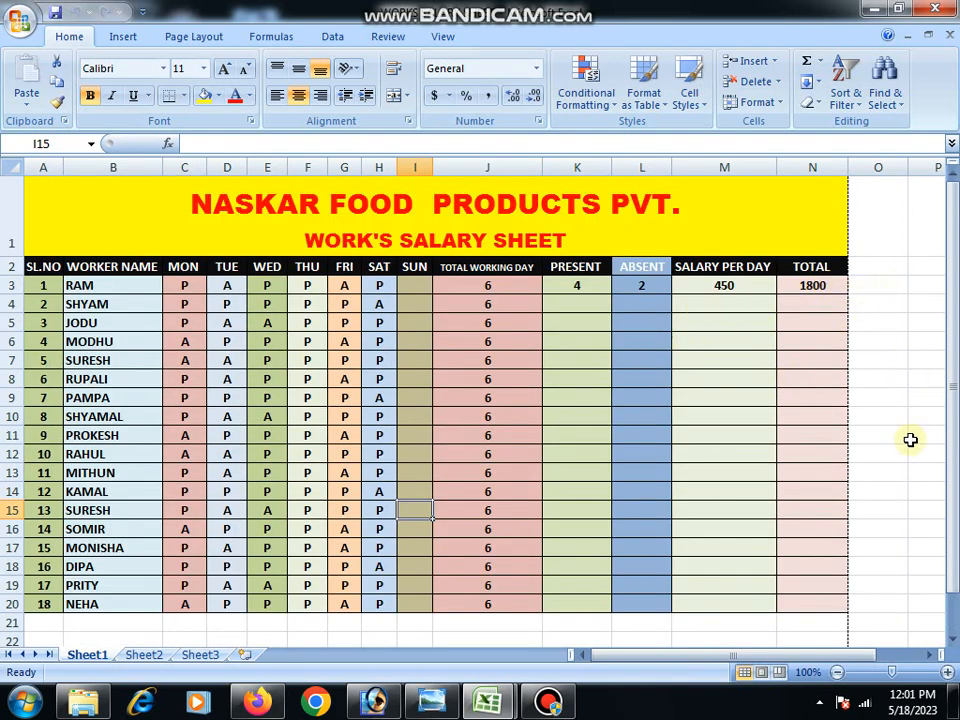
pyautogui.scroll(-6, 911, 439)
pyautogui.scroll(-6, 463, 611)
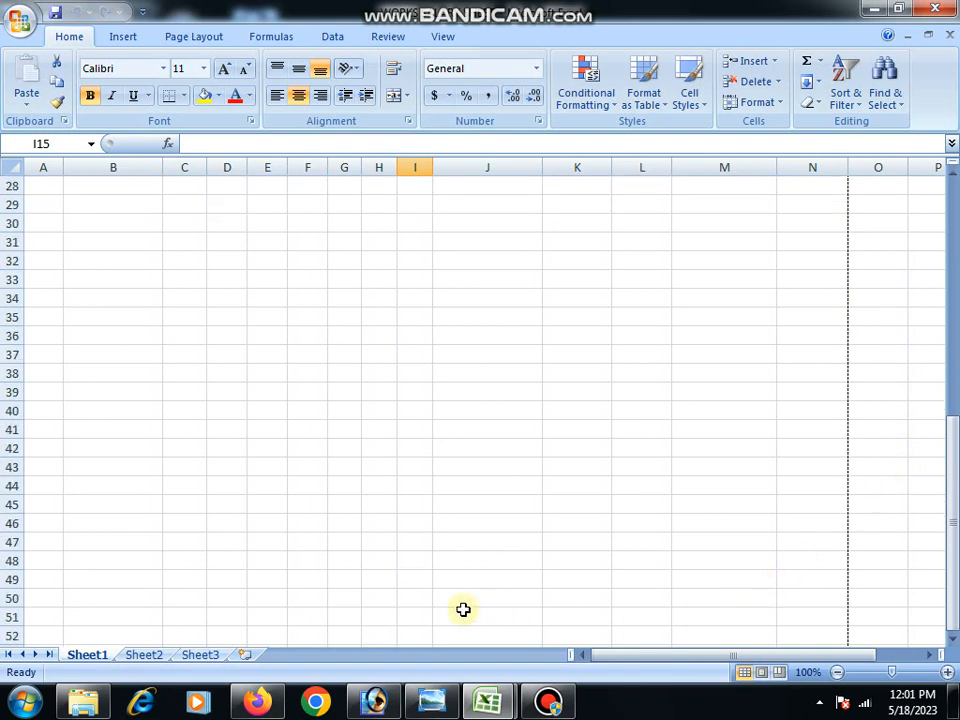
pyautogui.scroll(12, 466, 600)
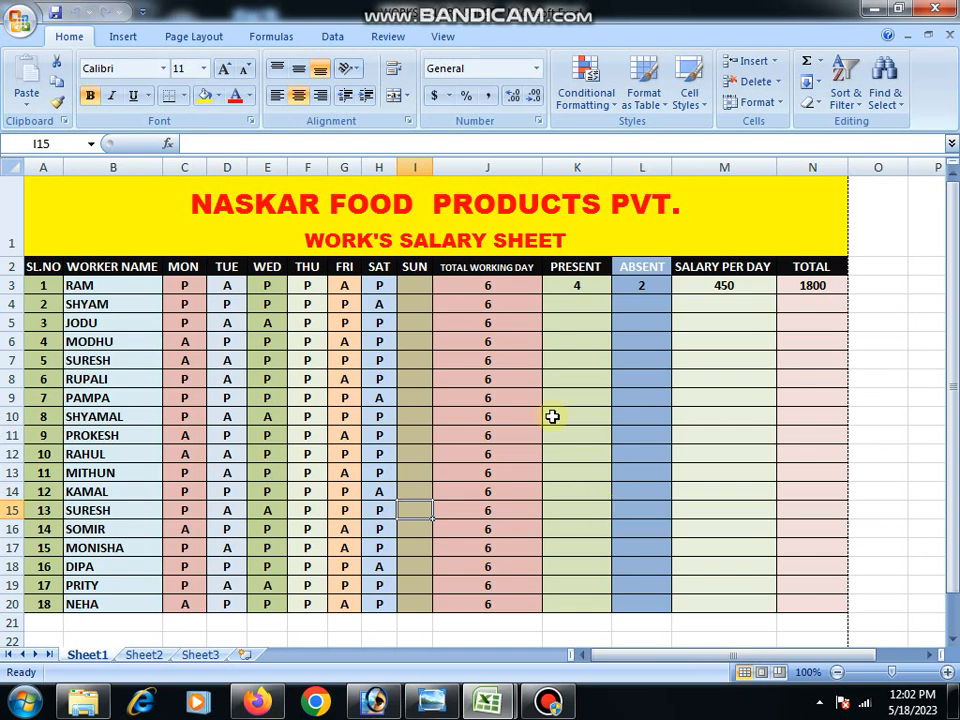
# Step: Open the custom page margins and set the top margin to 0.5
pyautogui.click(186, 38)
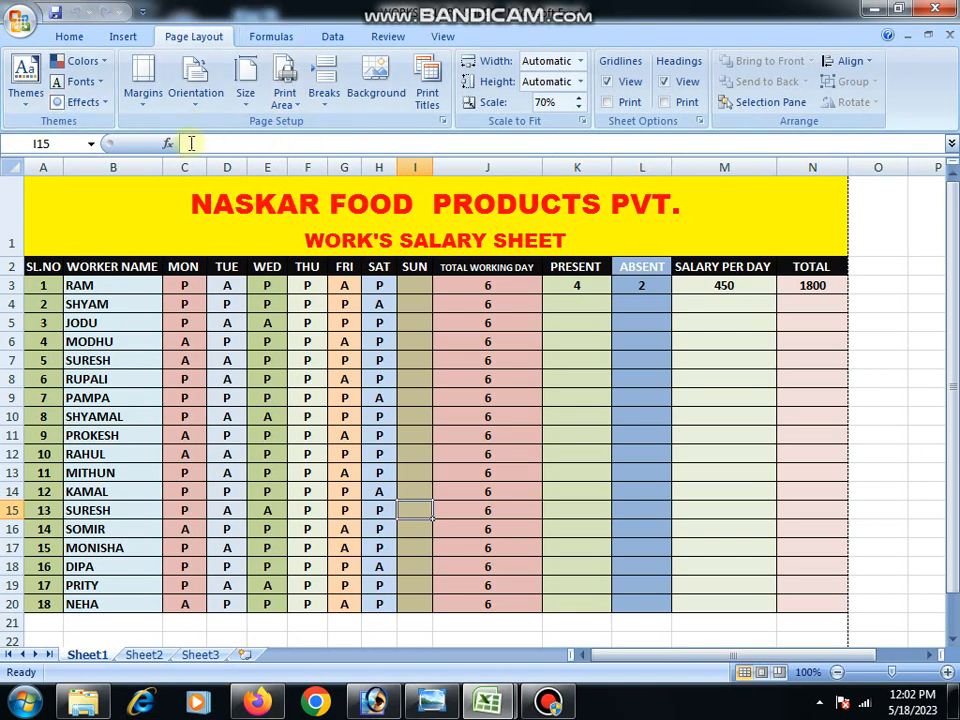
pyautogui.click(146, 111)
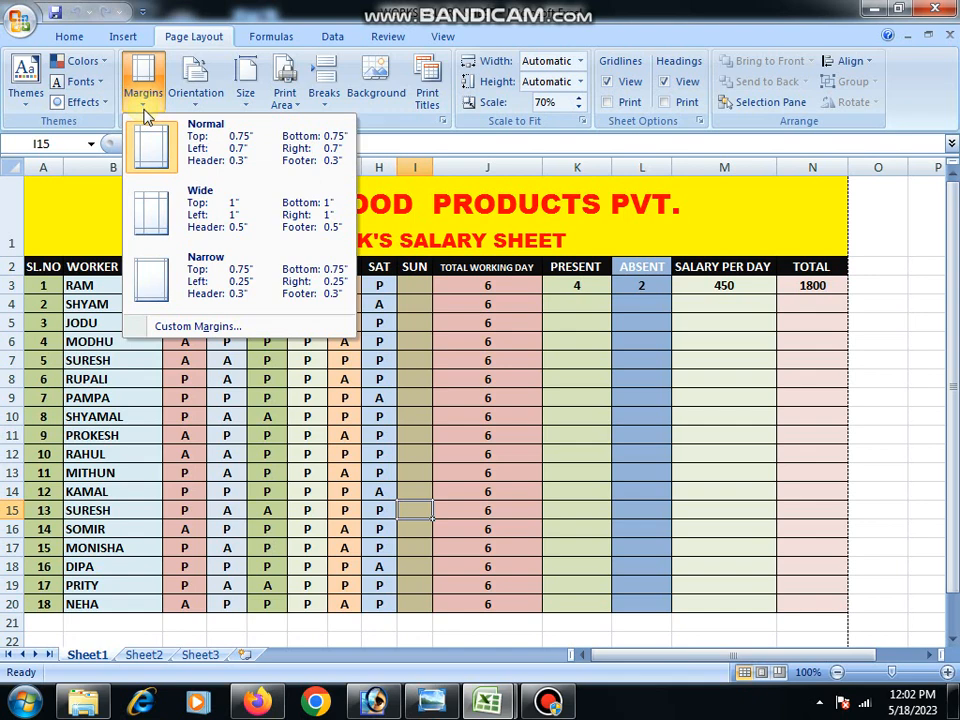
pyautogui.click(162, 332)
pyautogui.click(346, 280)
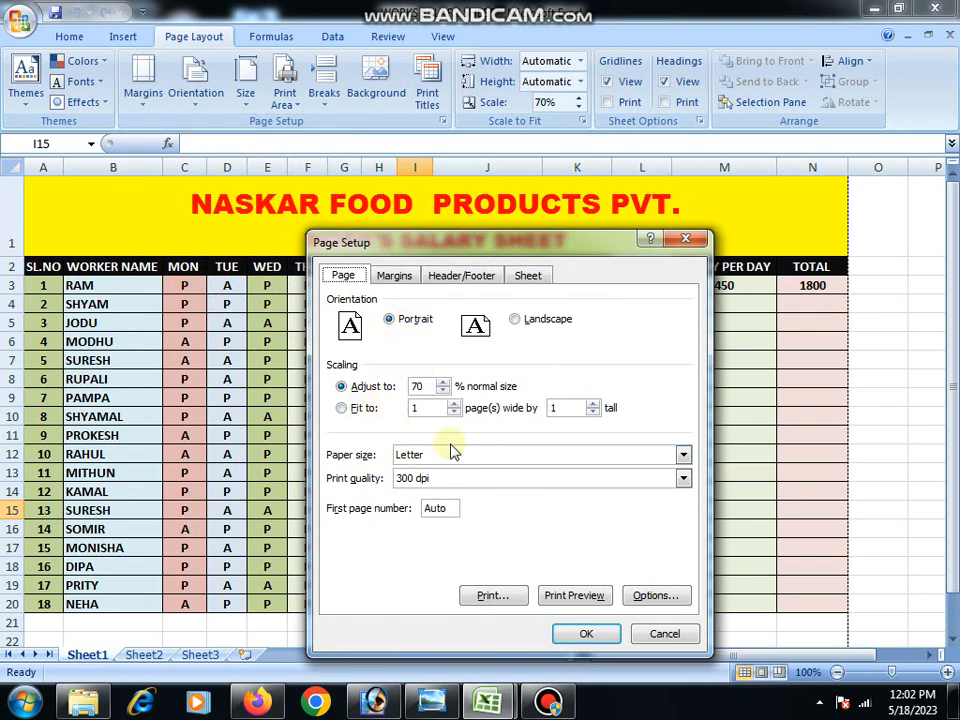
pyautogui.click(393, 276)
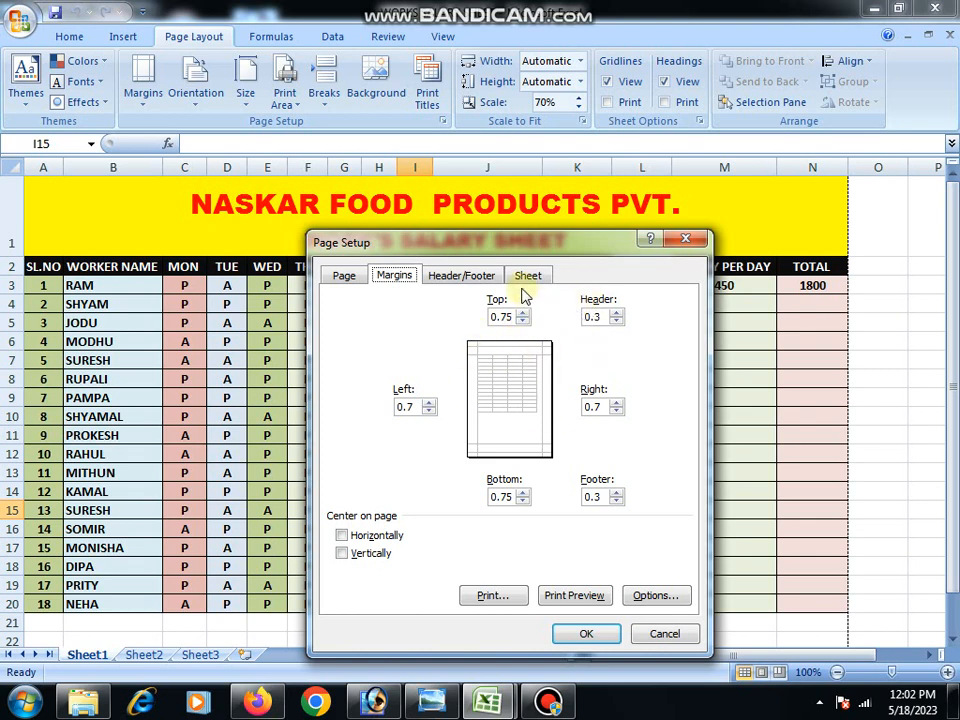
pyautogui.click(522, 321)
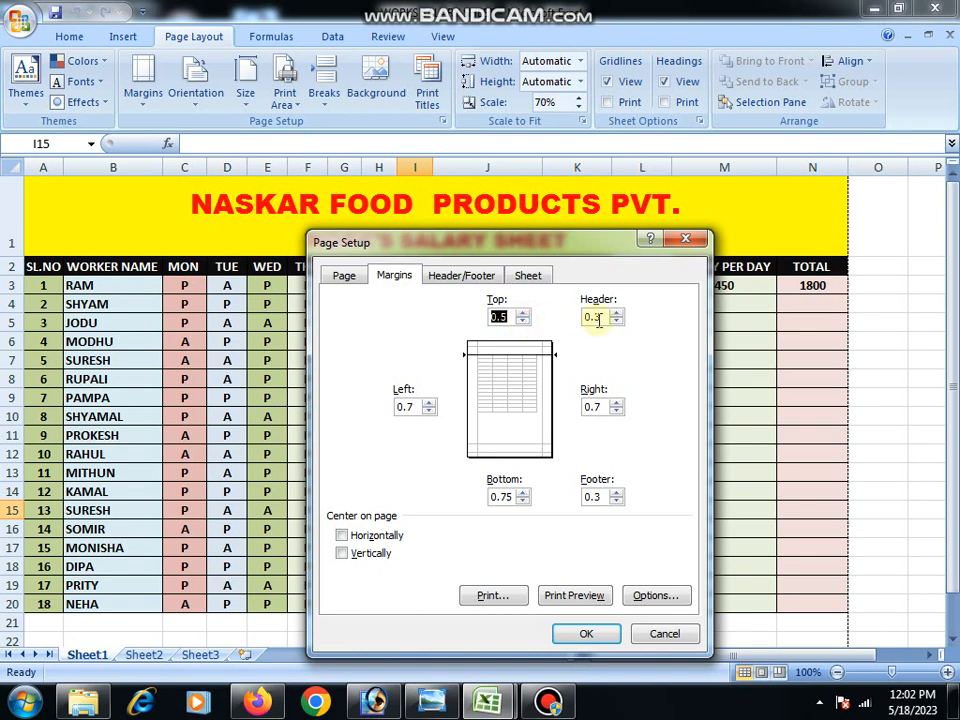
pyautogui.click(617, 411)
pyautogui.click(617, 401)
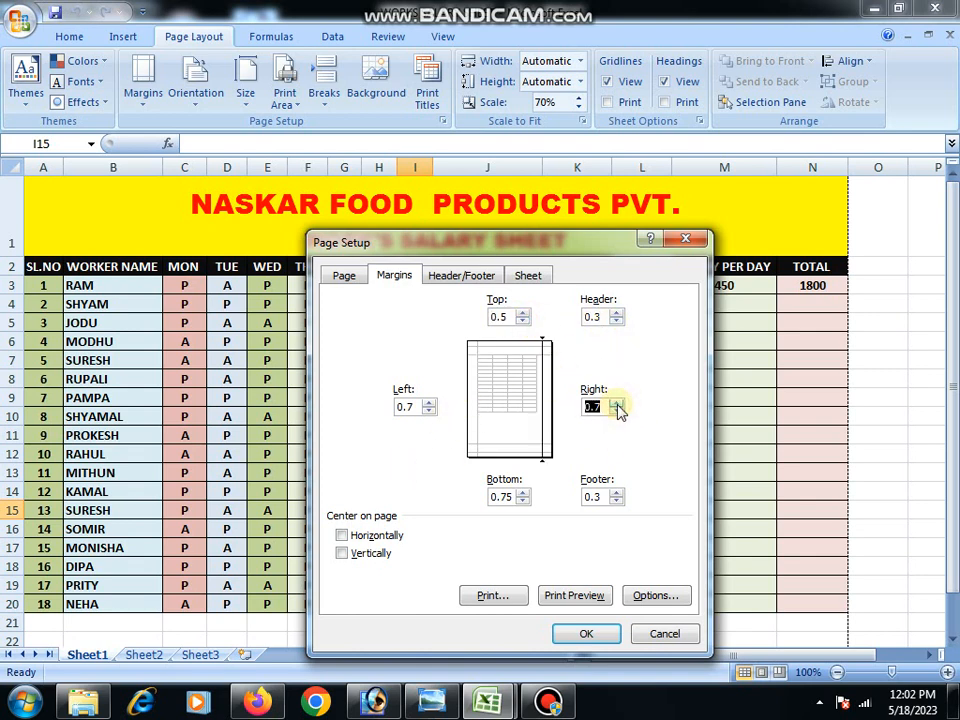
# Step: Set the left, header and right margins to 0.5, apply them, and check the page-break line on the sheet
pyautogui.click(408, 403)
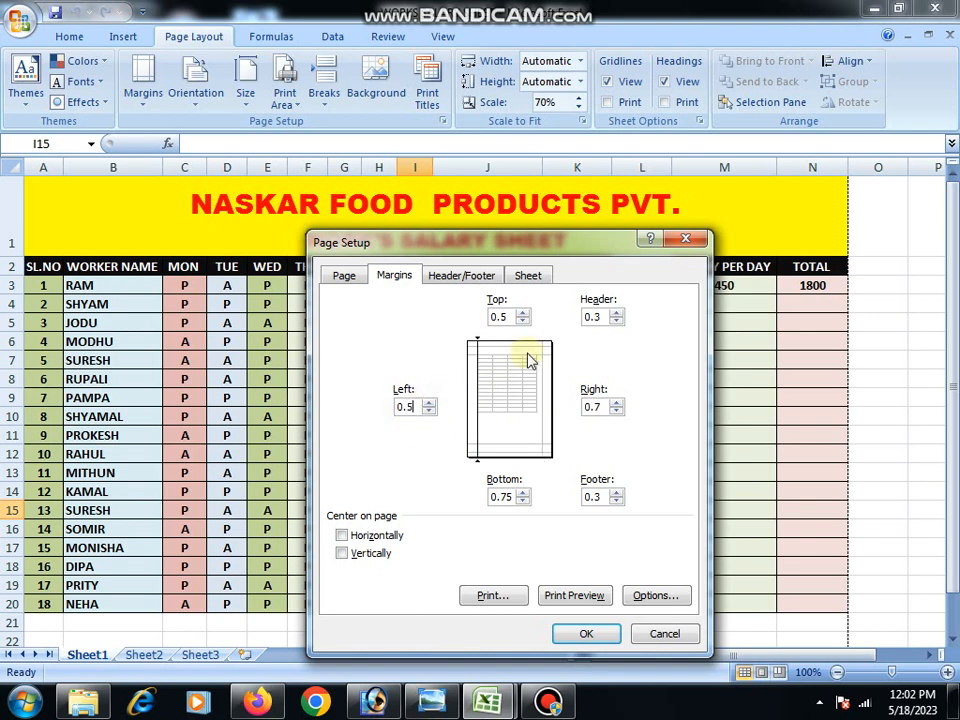
pyautogui.click(597, 316)
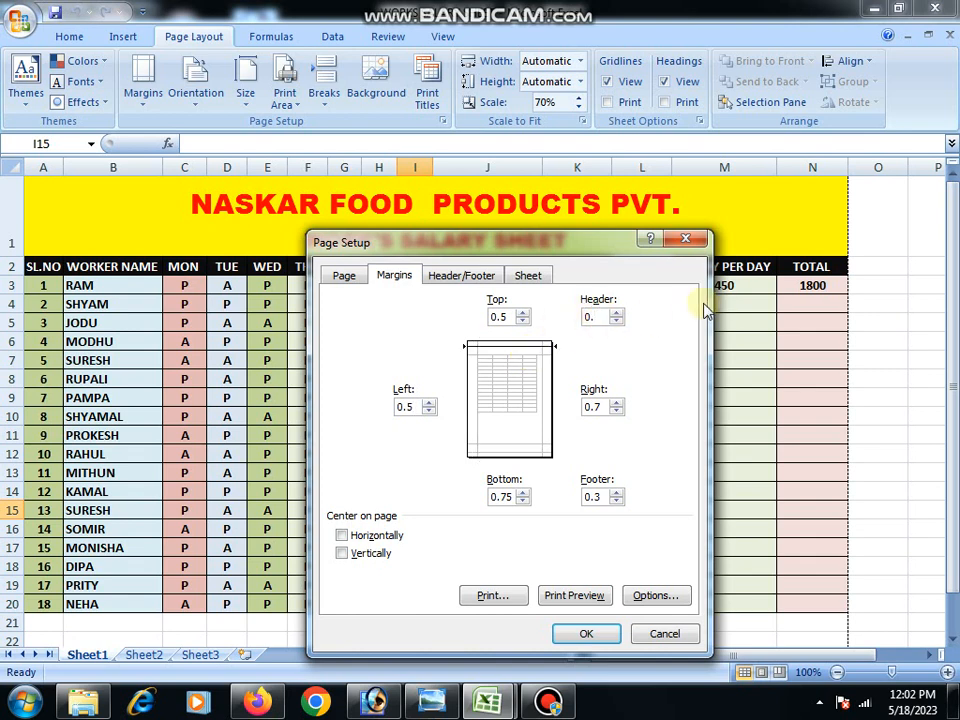
pyautogui.click(603, 407)
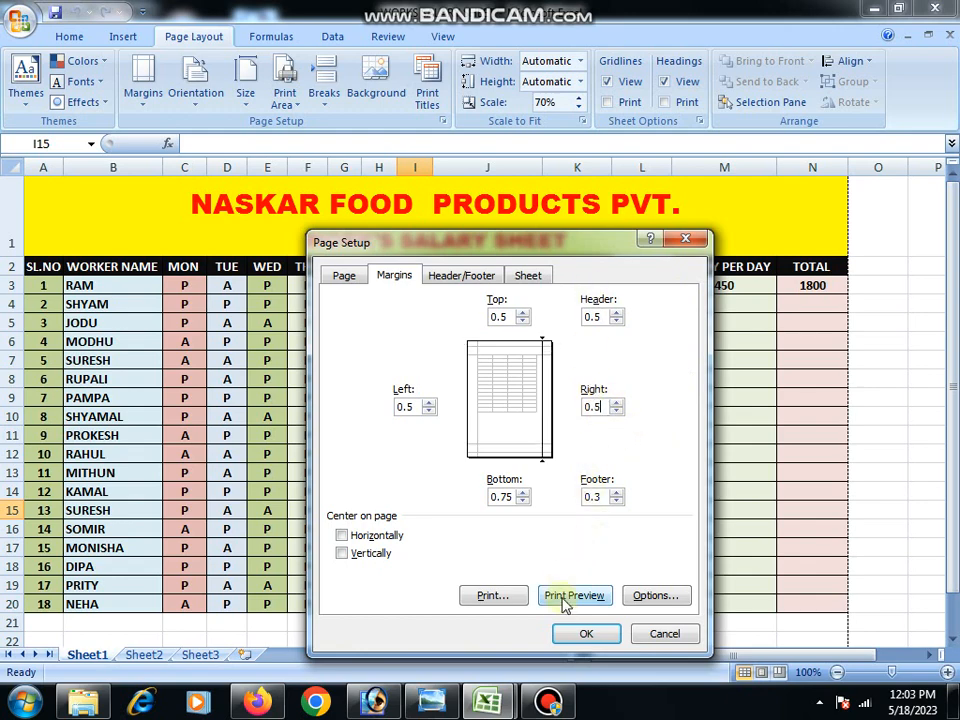
pyautogui.click(578, 633)
pyautogui.scroll(-7, 569, 625)
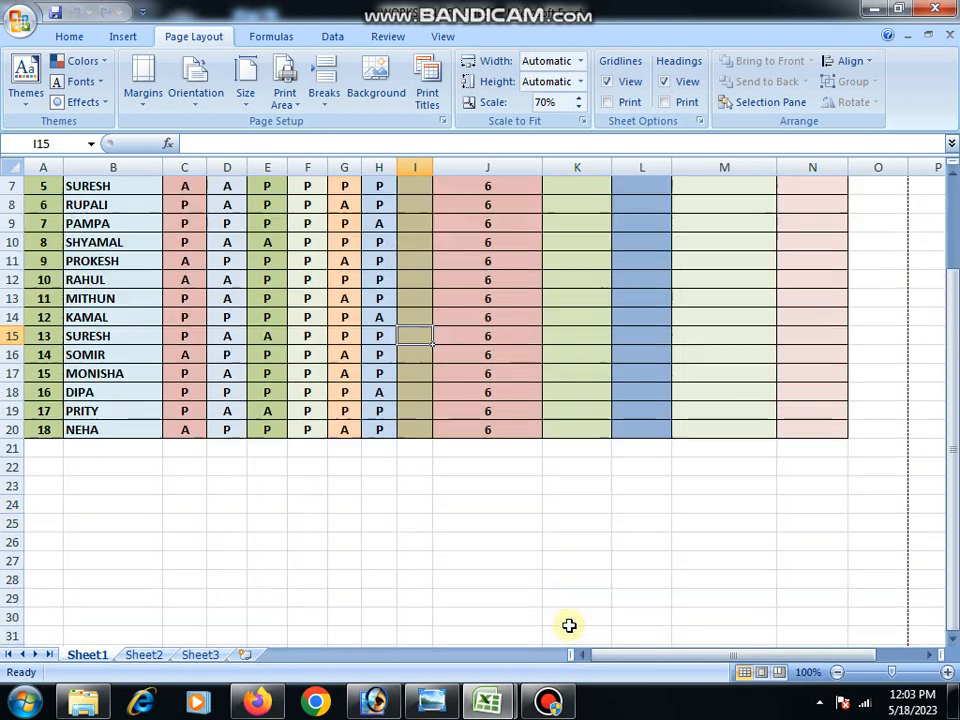
pyautogui.scroll(7, 570, 625)
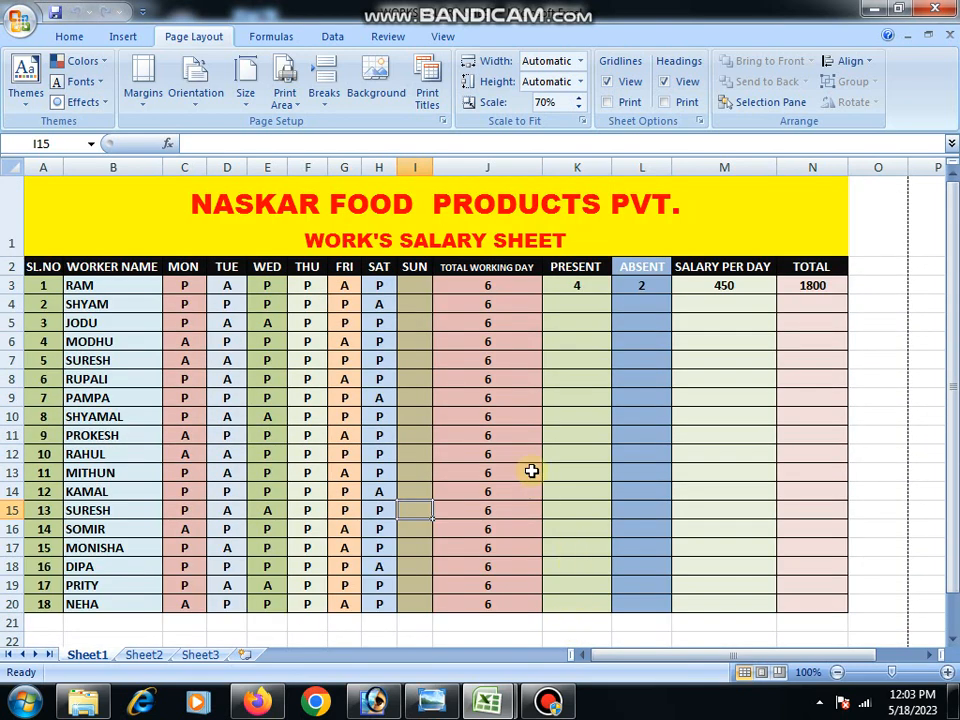
pyautogui.scroll(-11, 531, 470)
pyautogui.scroll(5, 531, 470)
pyautogui.scroll(6, 531, 470)
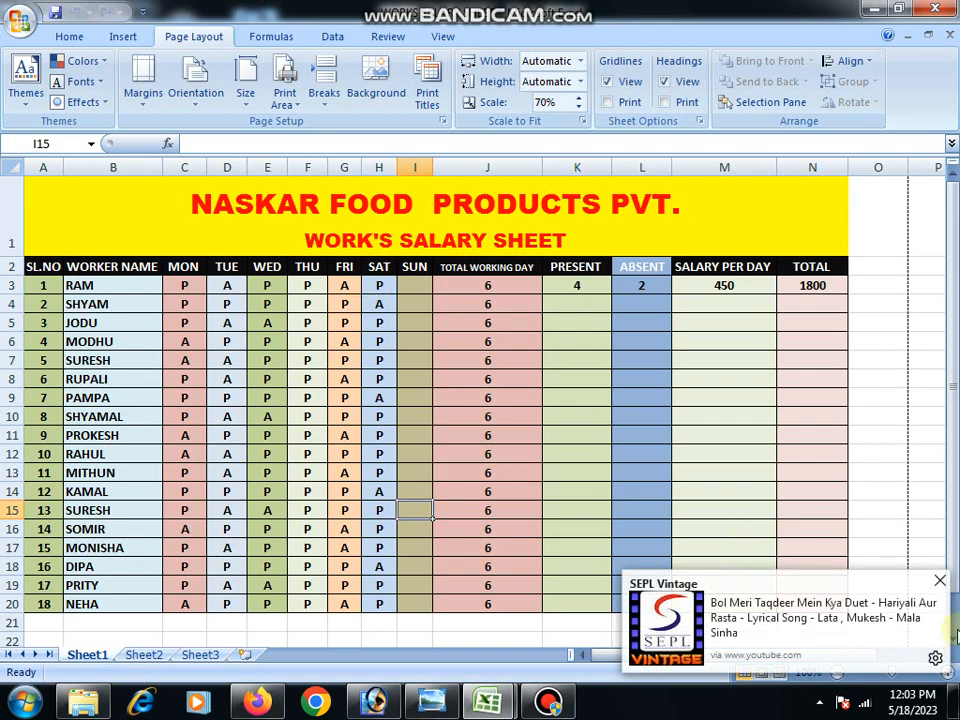
# Step: Dismiss the browser notification and set the single selected cell I15 as the print area
pyautogui.click(940, 580)
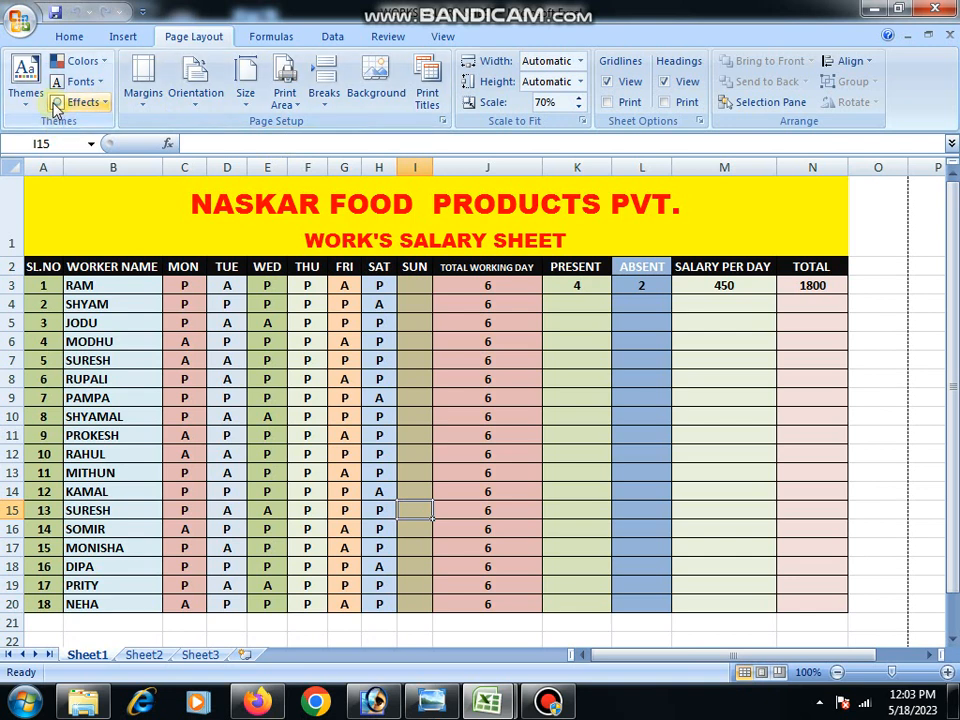
pyautogui.click(285, 108)
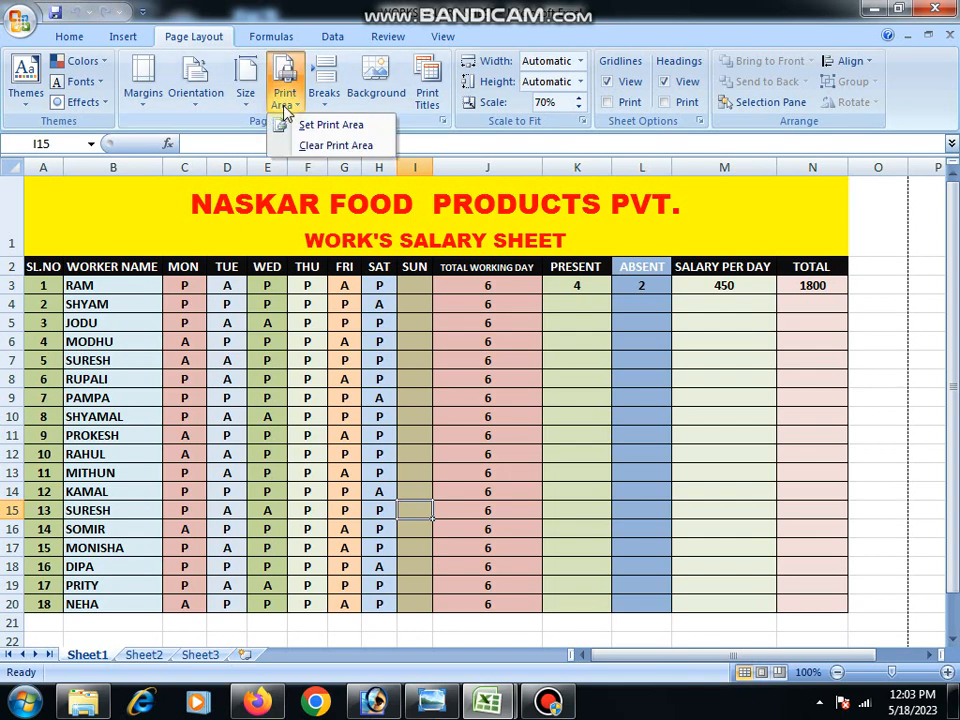
pyautogui.click(331, 124)
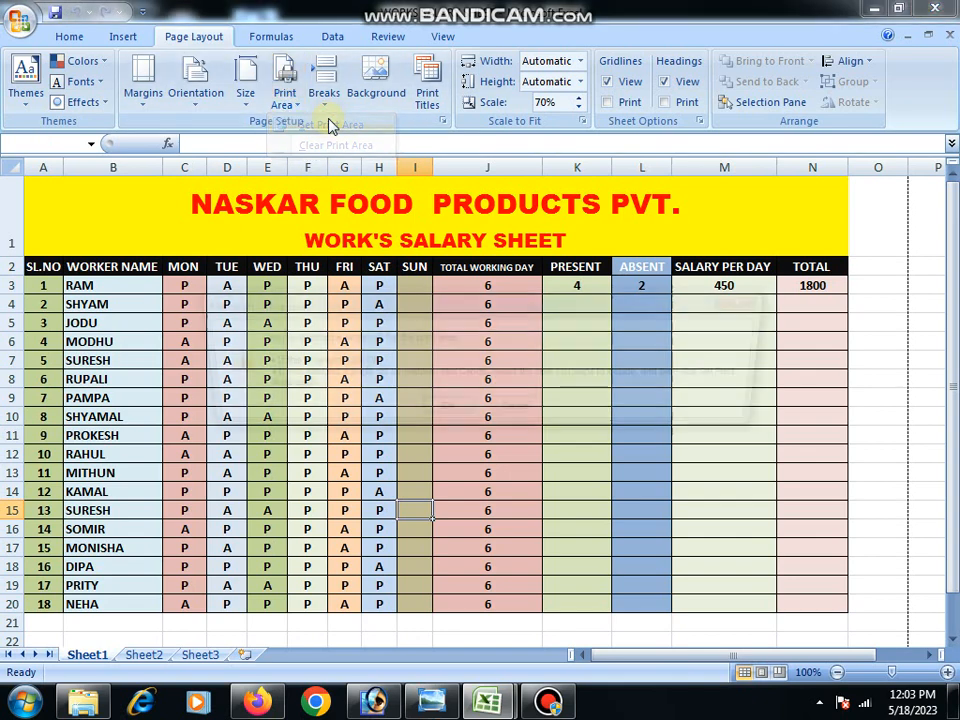
pyautogui.click(450, 412)
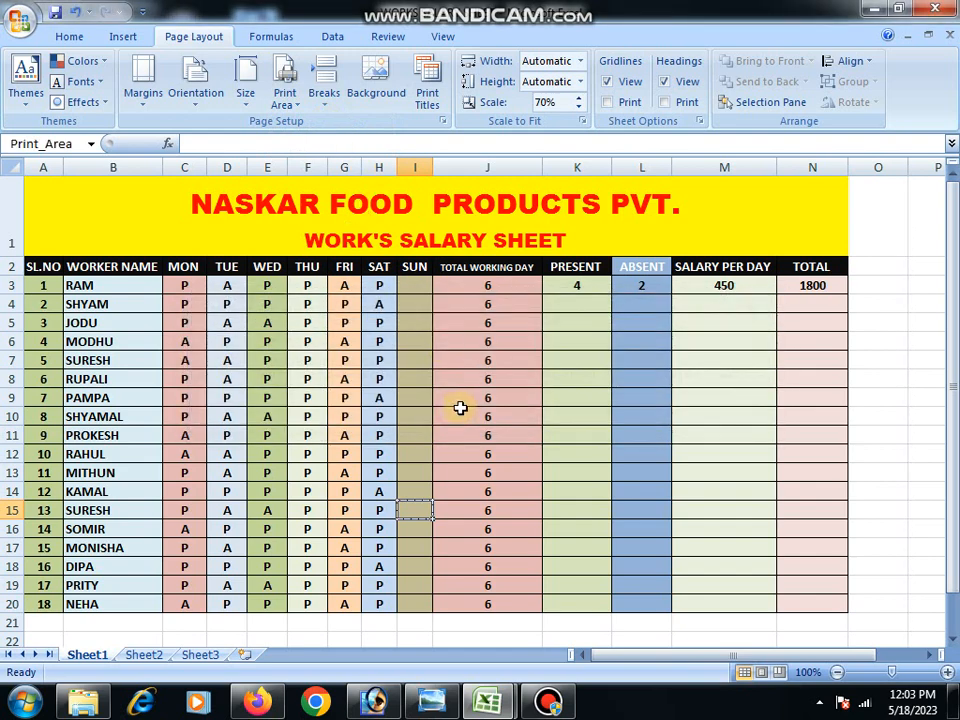
# Step: Clear the print area from the sheet and dismiss the upper browser notification
pyautogui.click(285, 97)
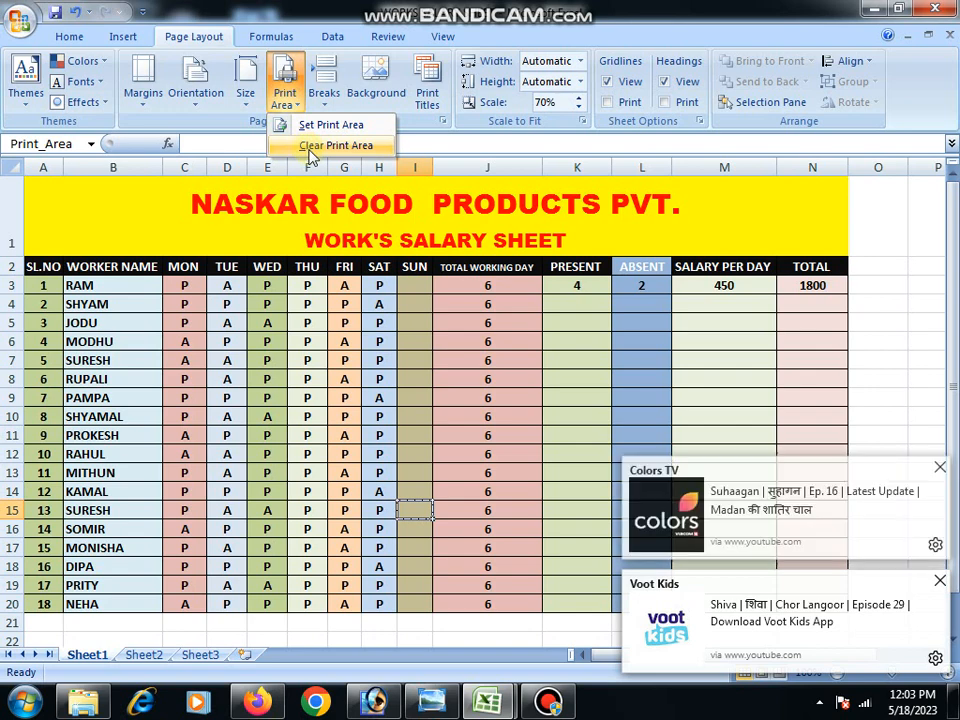
pyautogui.click(312, 148)
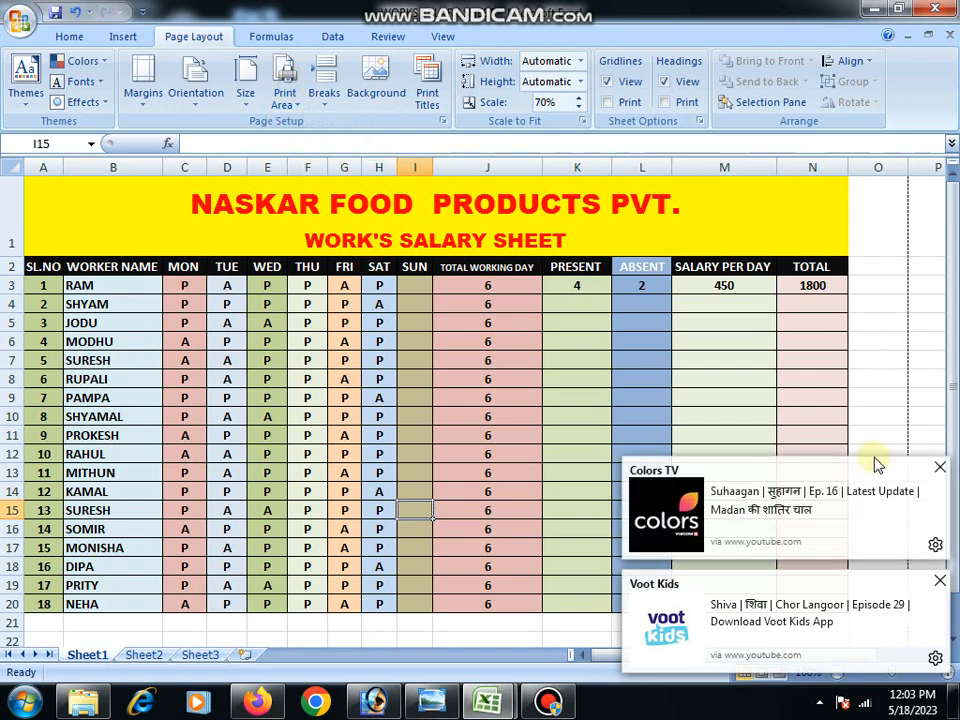
pyautogui.click(938, 470)
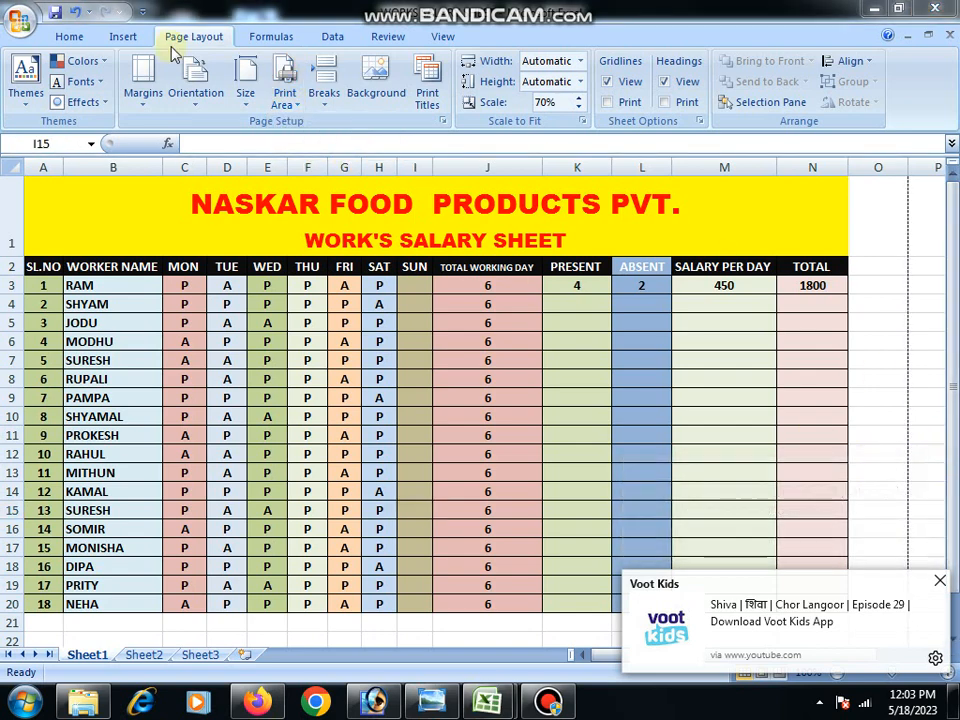
# Step: Set cell I15 as the print area again, accept the single-cell selection, and dismiss all browser notifications
pyautogui.click(296, 114)
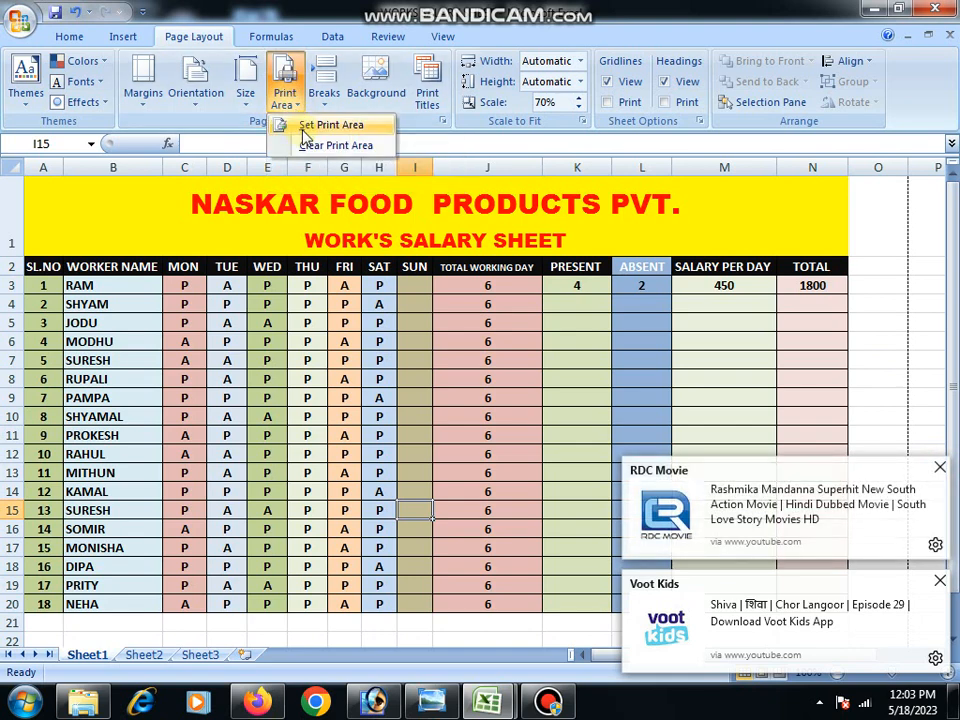
pyautogui.click(305, 131)
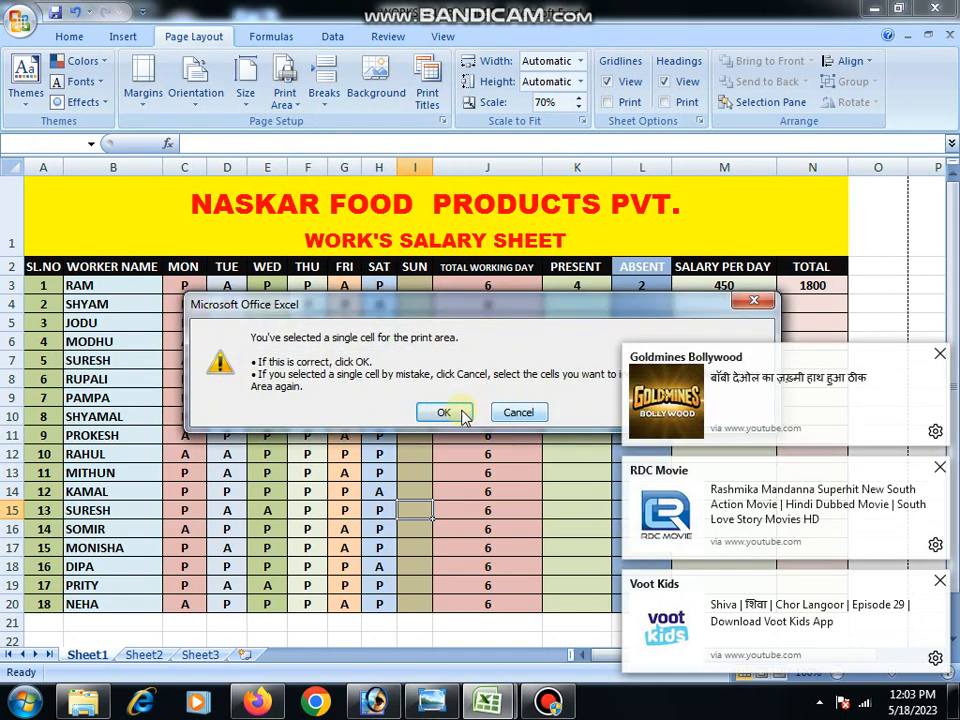
pyautogui.click(437, 410)
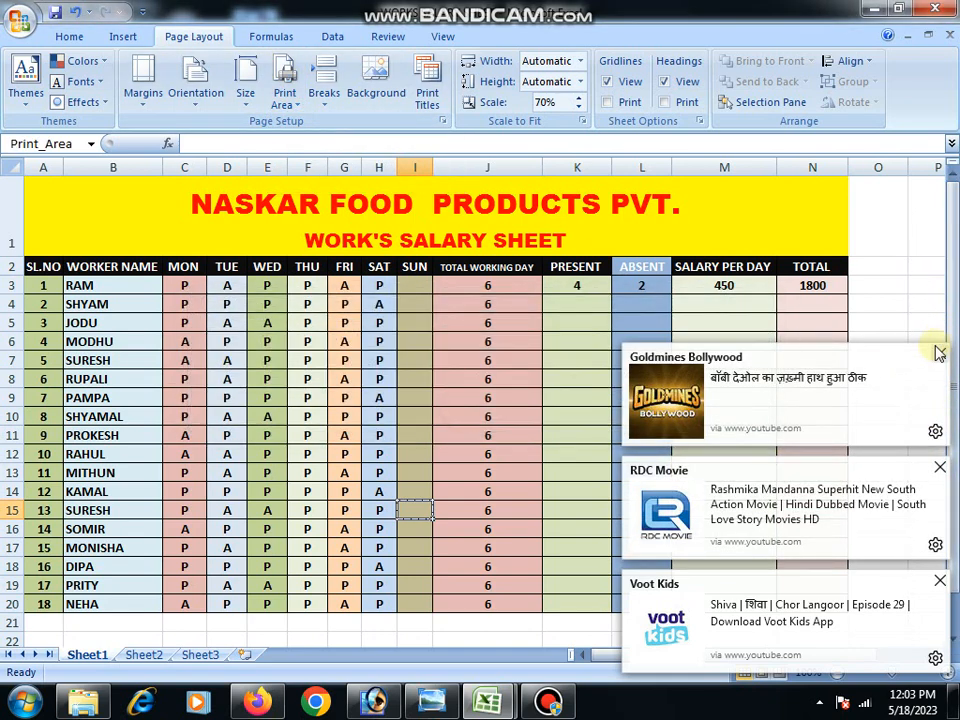
pyautogui.click(938, 353)
pyautogui.click(940, 467)
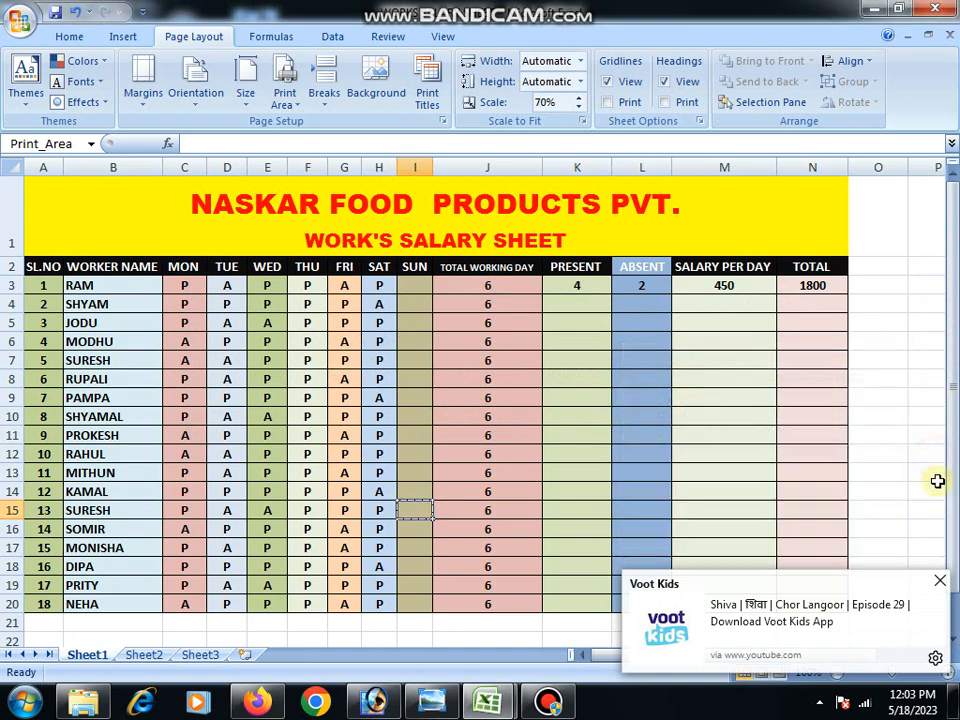
pyautogui.click(940, 580)
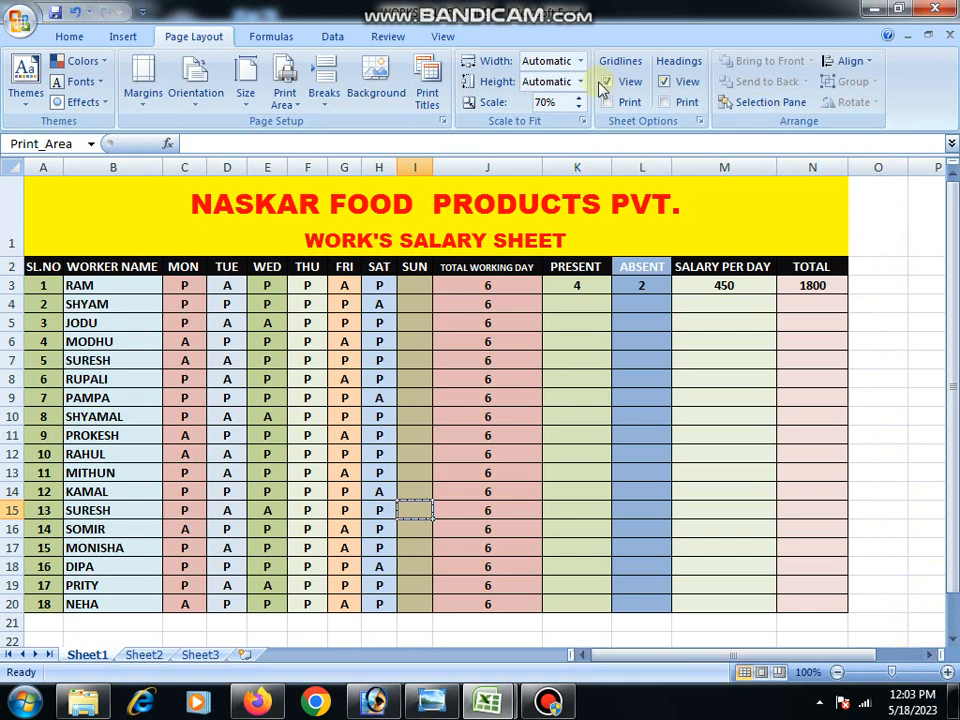
# Step: Reapply the selected cell I15 as the print area, accepting the single-cell selection
pyautogui.click(284, 96)
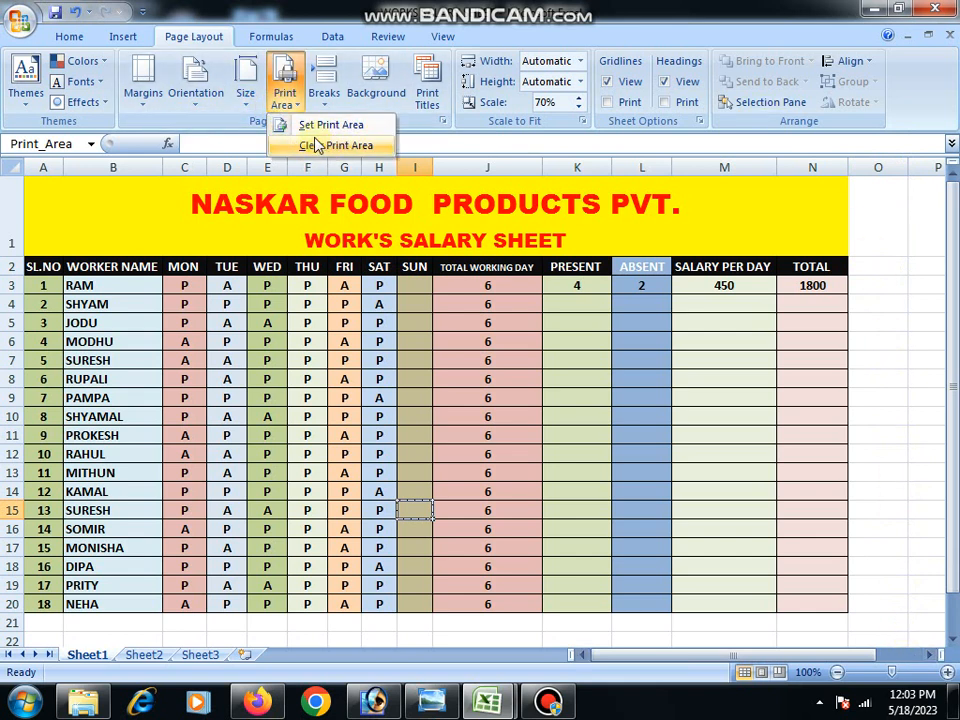
pyautogui.click(318, 134)
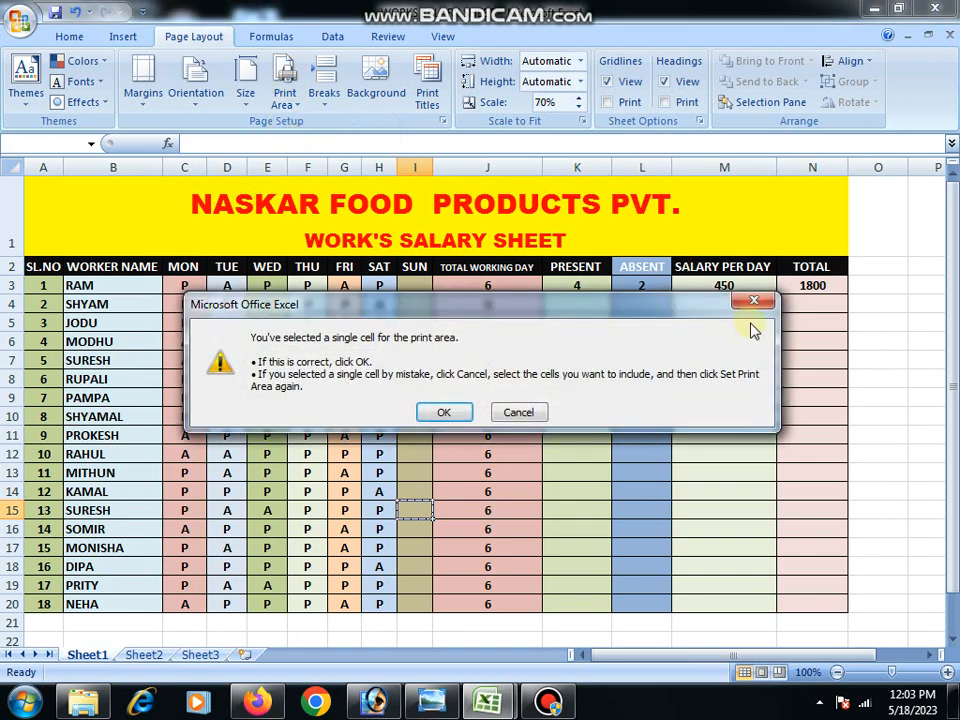
pyautogui.click(450, 411)
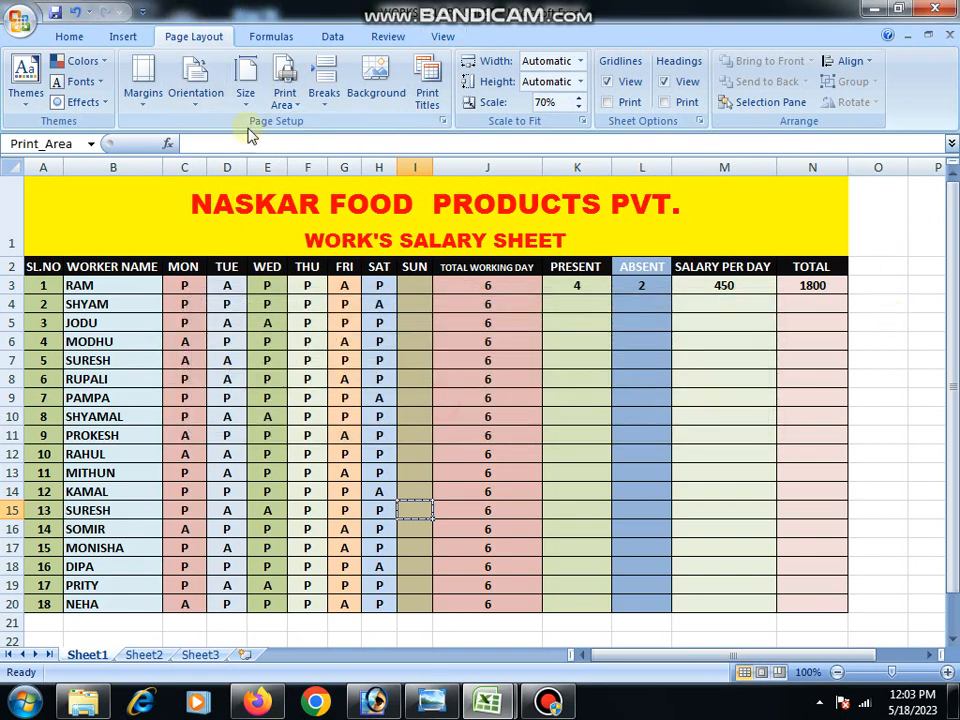
# Step: Clear the print area from the salary sheet and check the page boundaries around the table, dismissing the browser notification
pyautogui.click(283, 96)
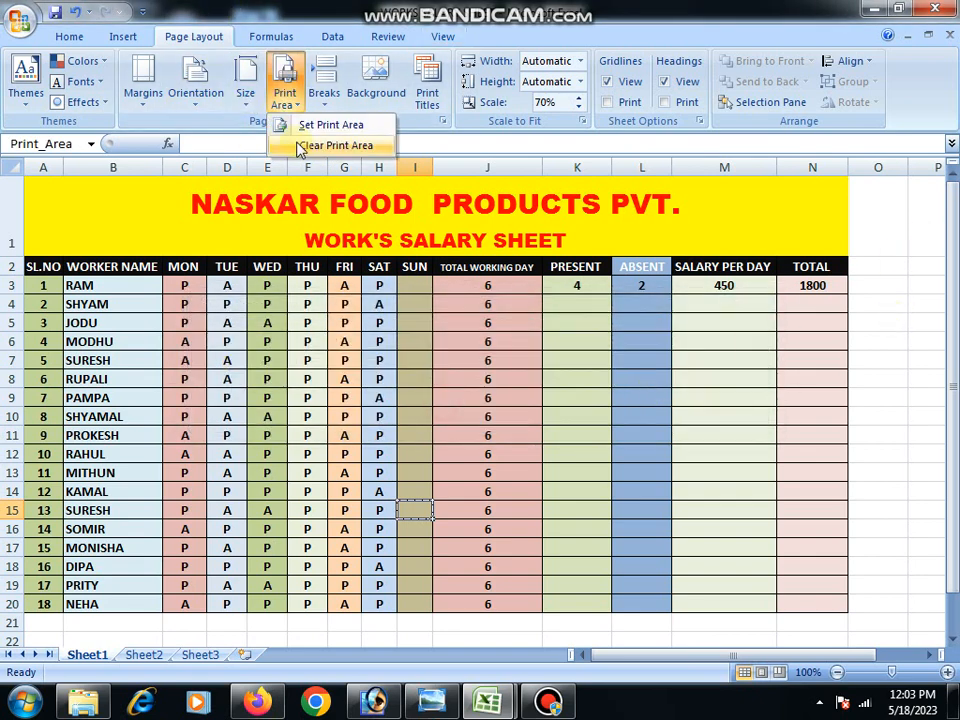
pyautogui.click(323, 146)
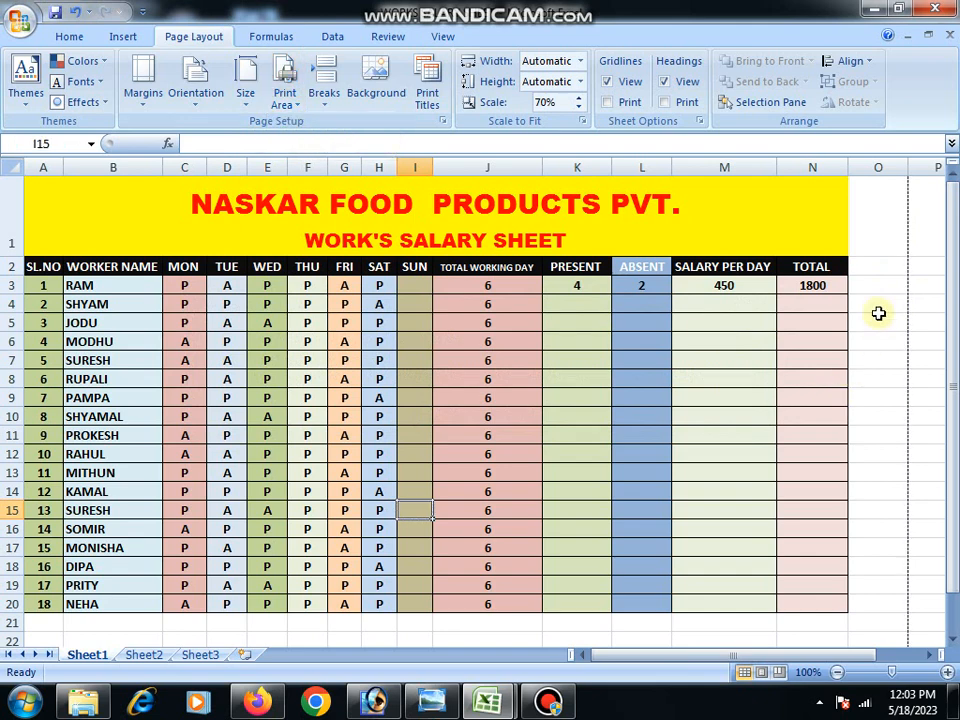
pyautogui.scroll(-7, 908, 580)
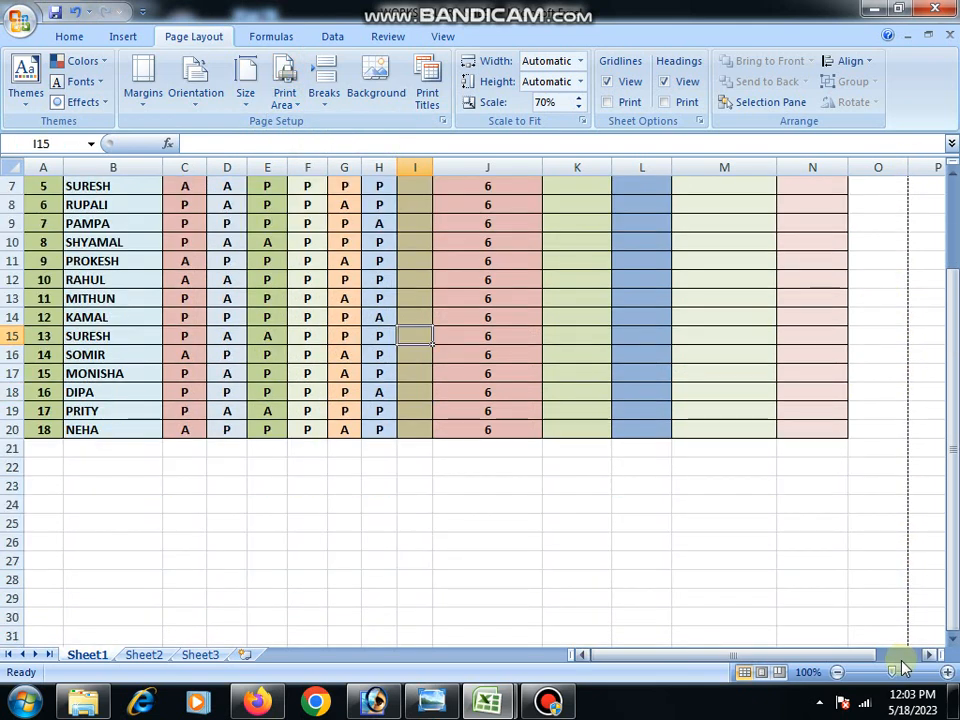
pyautogui.scroll(-8, 900, 607)
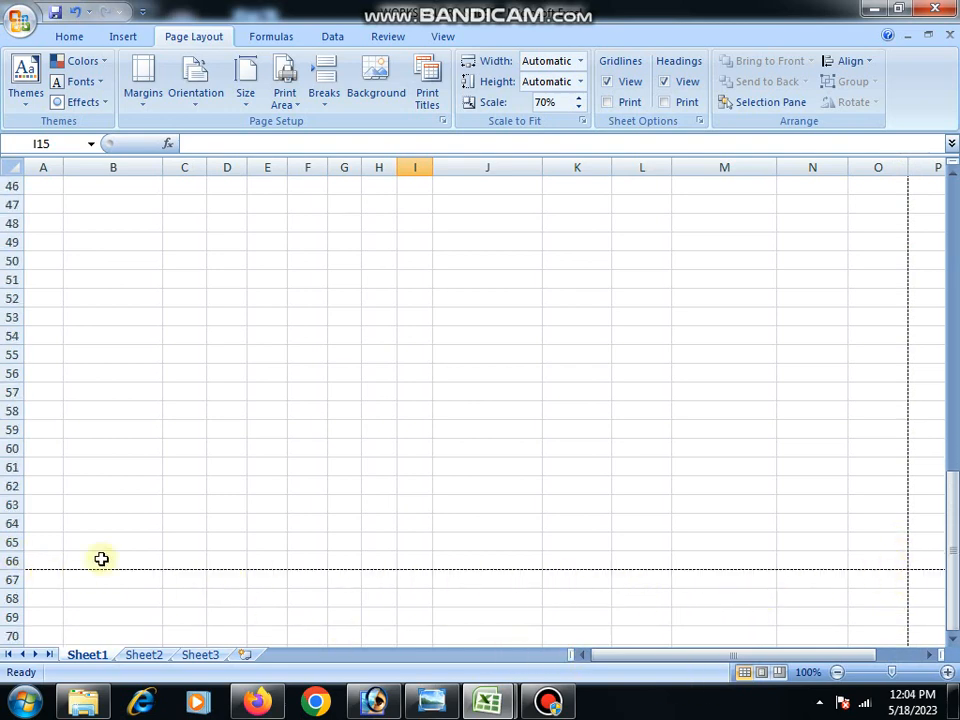
pyautogui.scroll(15, 321, 370)
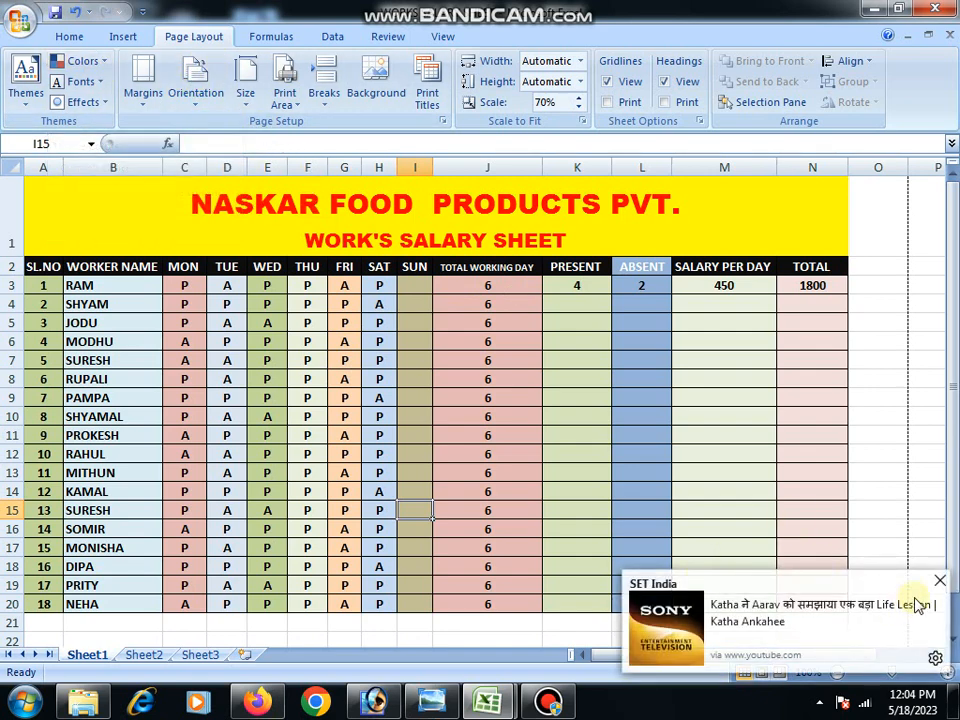
pyautogui.click(940, 582)
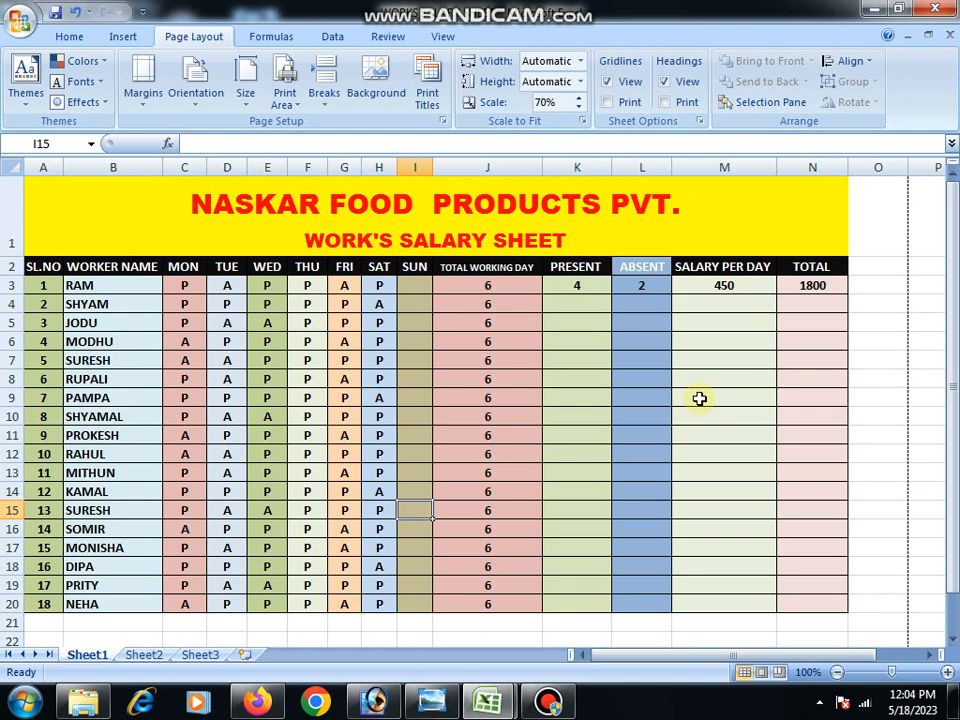
pyautogui.click(550, 702)
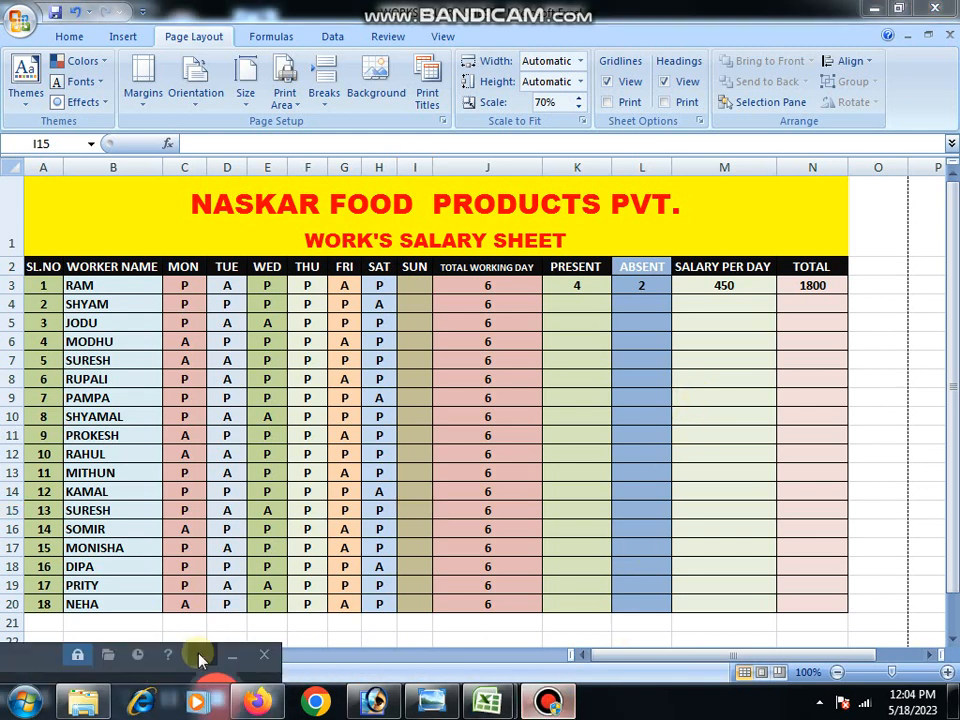